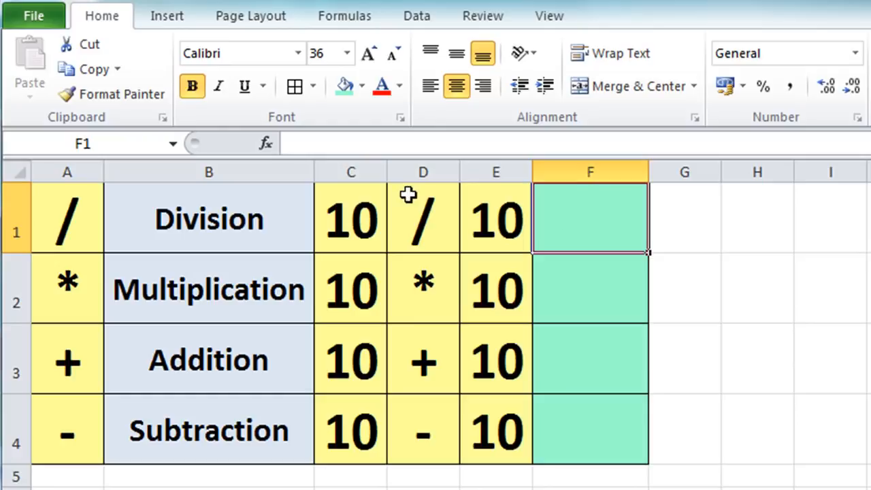
Enter a formula in cell F1 that divides C1 by E1 (=C1/E1).
text(=)
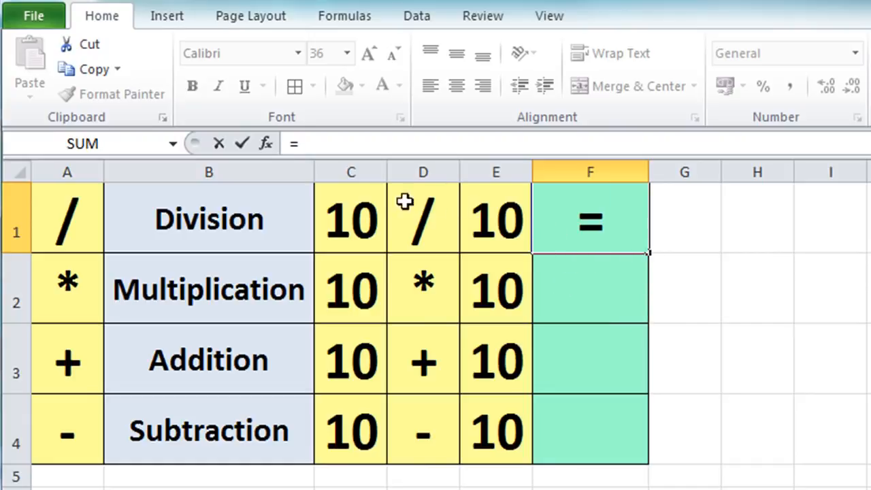
click(335, 212)
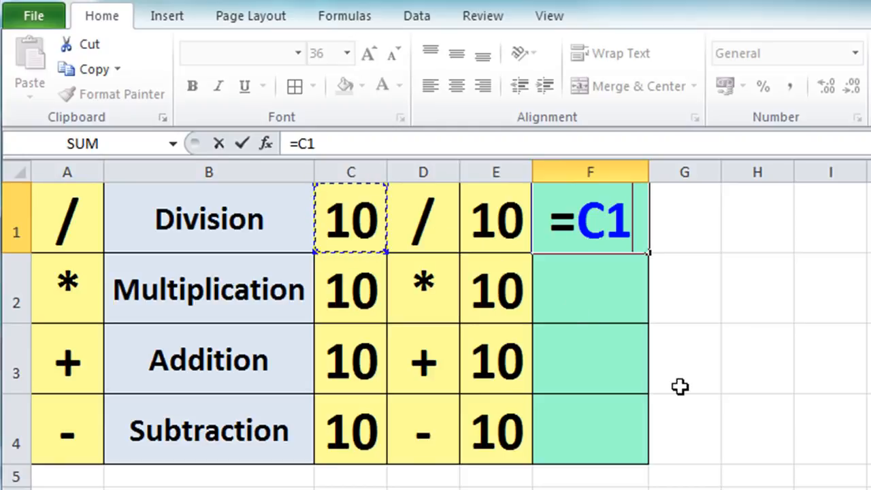
text(/)
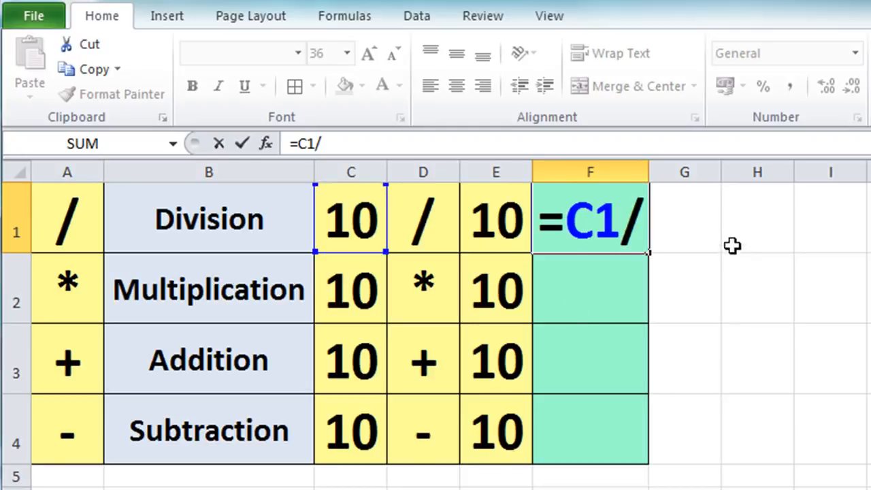
click(505, 217)
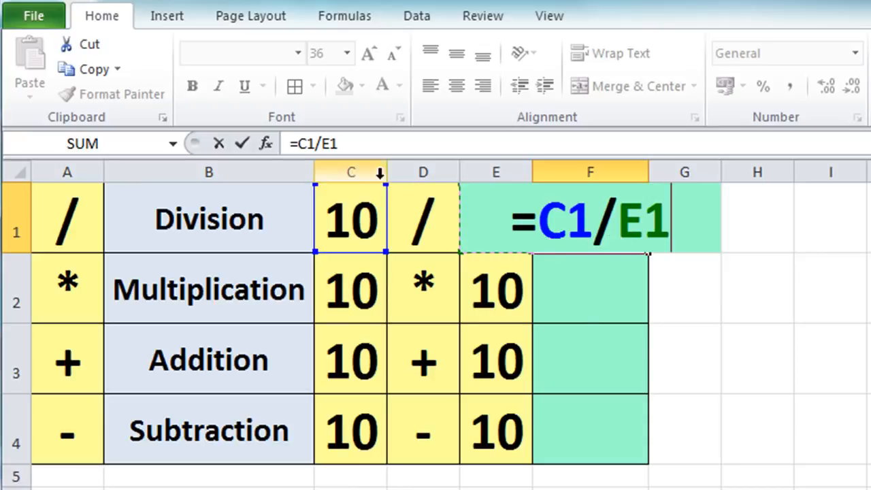
click(243, 140)
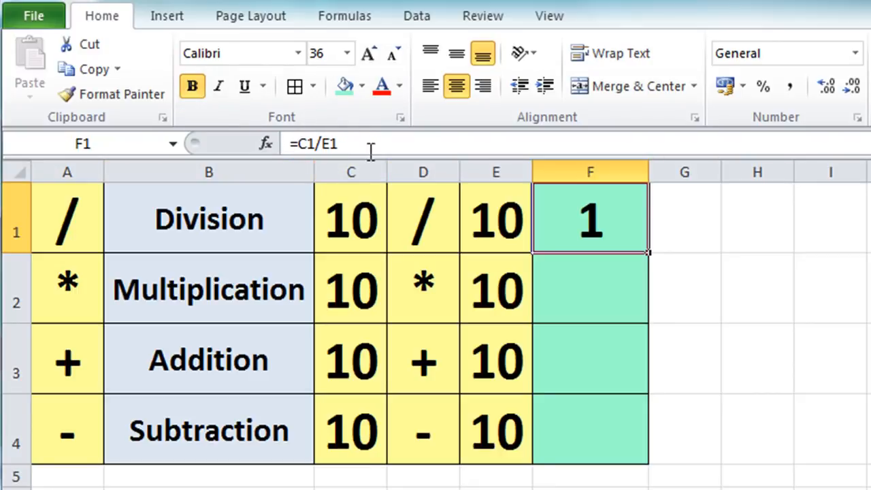
Enter a formula in cell F2 that multiplies C2 by E2 (=C2*E2).
click(569, 286)
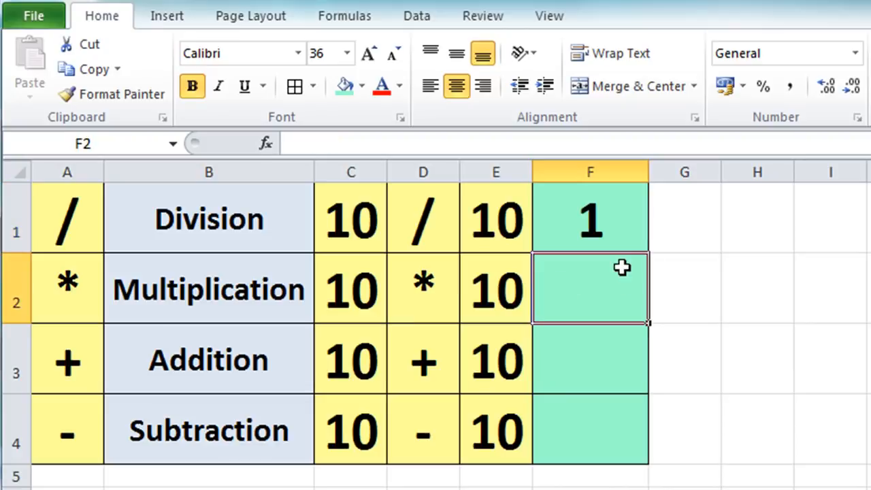
text(=)
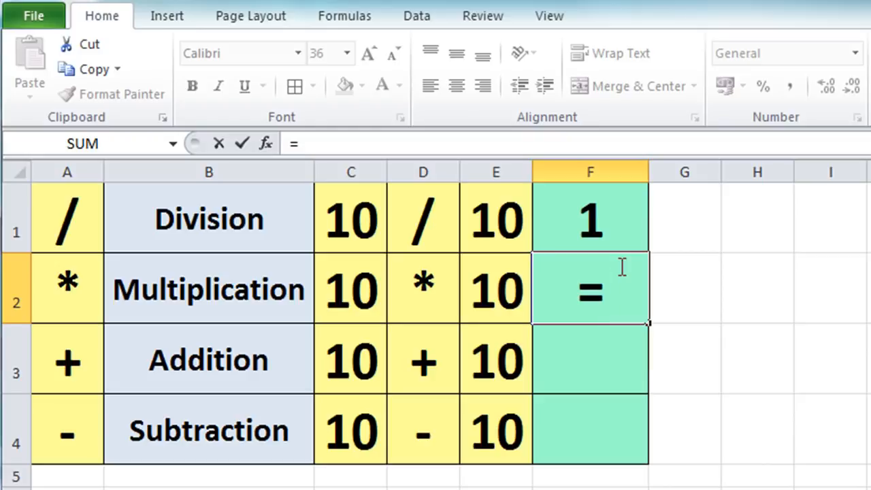
click(360, 293)
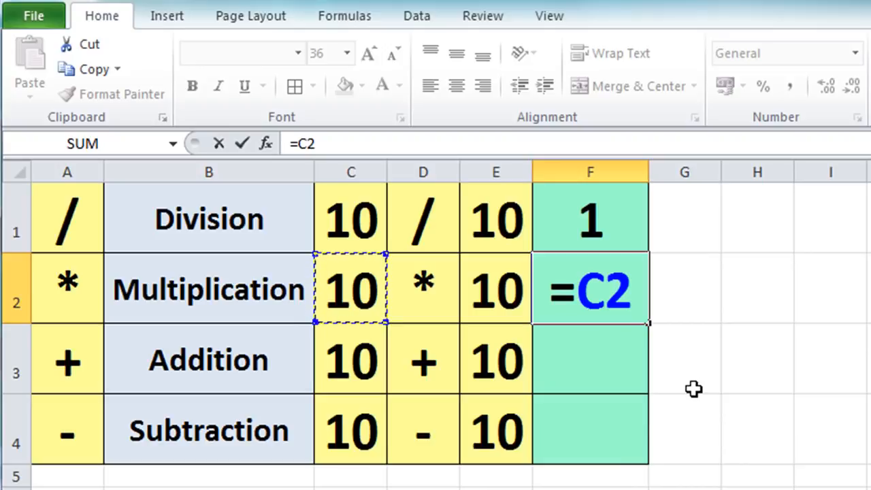
text(*)
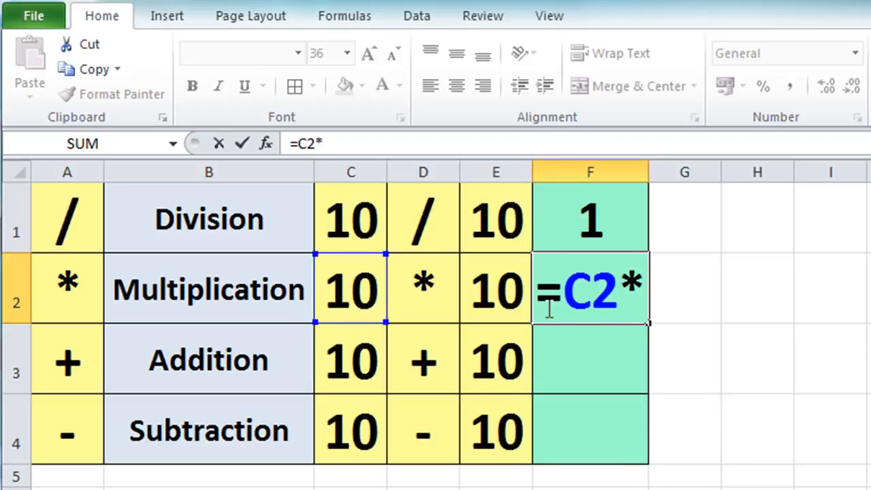
click(496, 293)
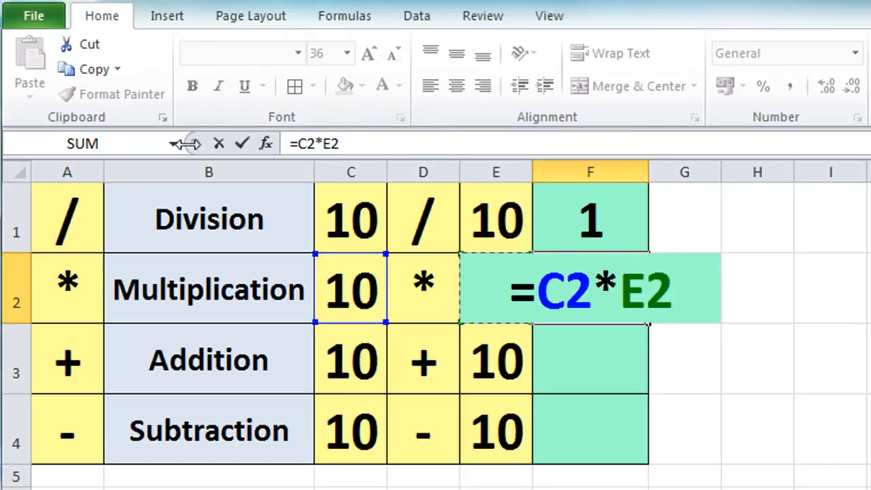
click(252, 145)
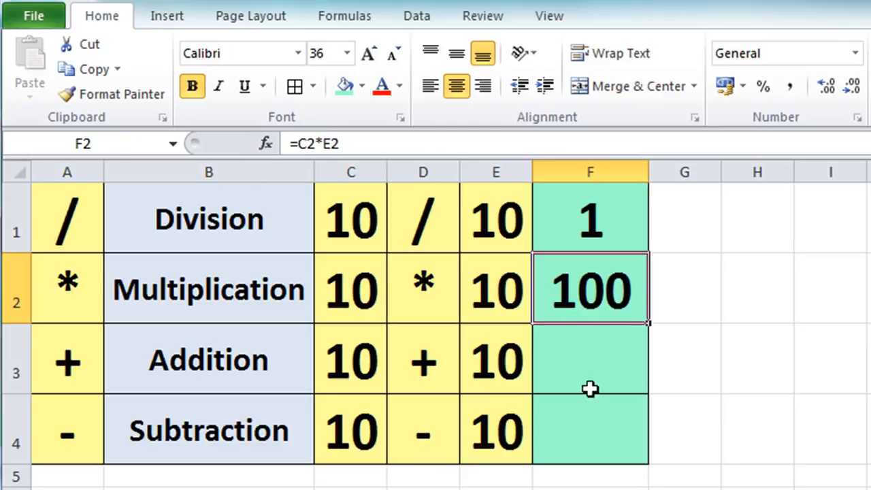
Enter a formula in cell F3 that adds C3 and E3 (=C3+E3).
click(590, 362)
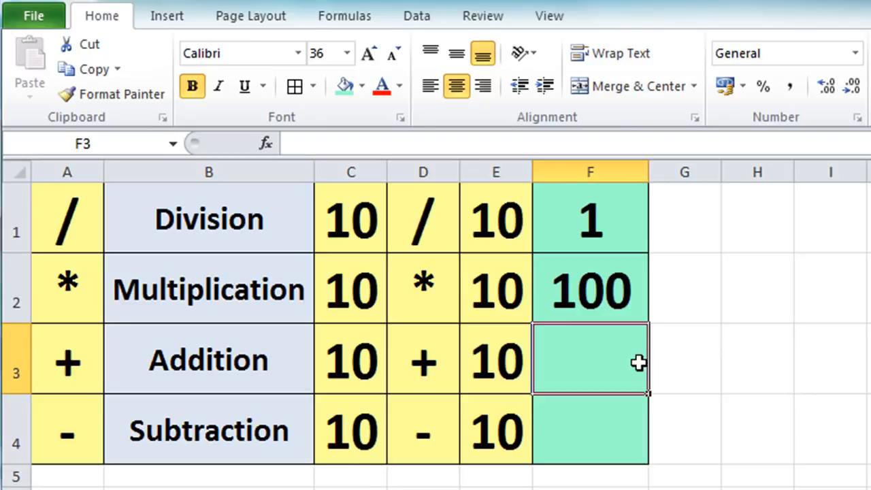
text(=)
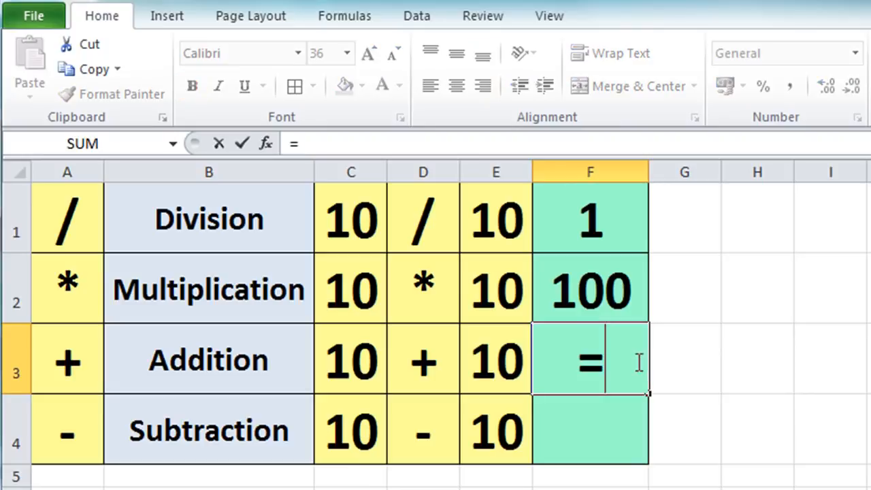
click(349, 366)
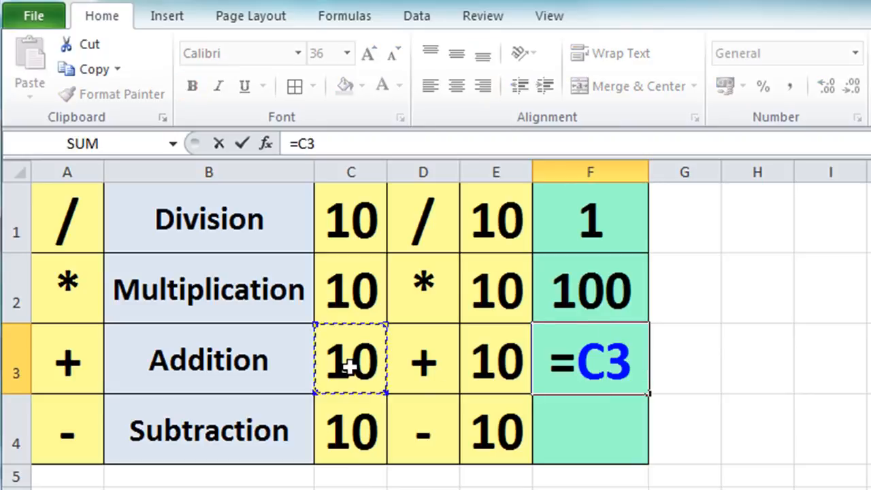
text(+)
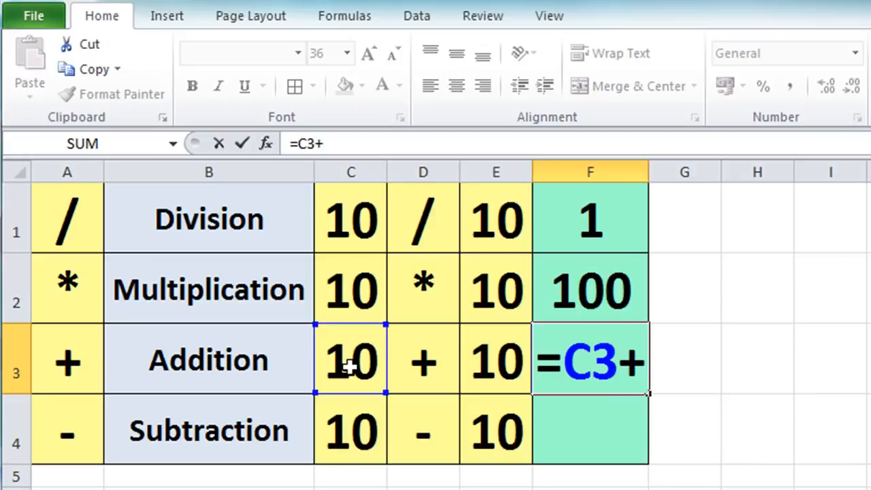
click(469, 362)
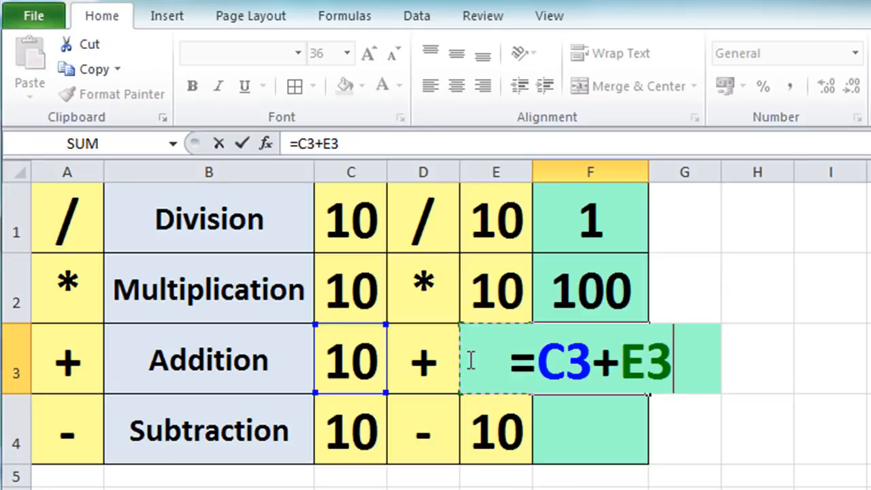
key(Return)
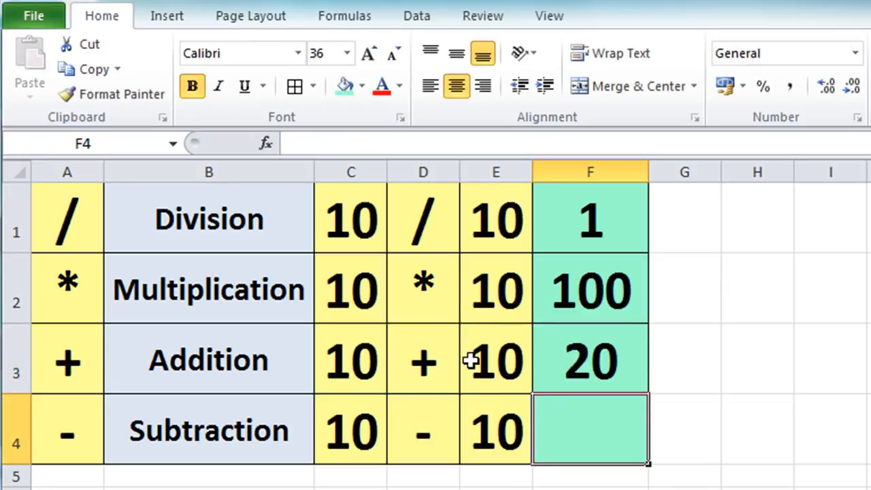
Enter a formula in cell F4 that subtracts E4 from C4 (=C4-E4).
text(=)
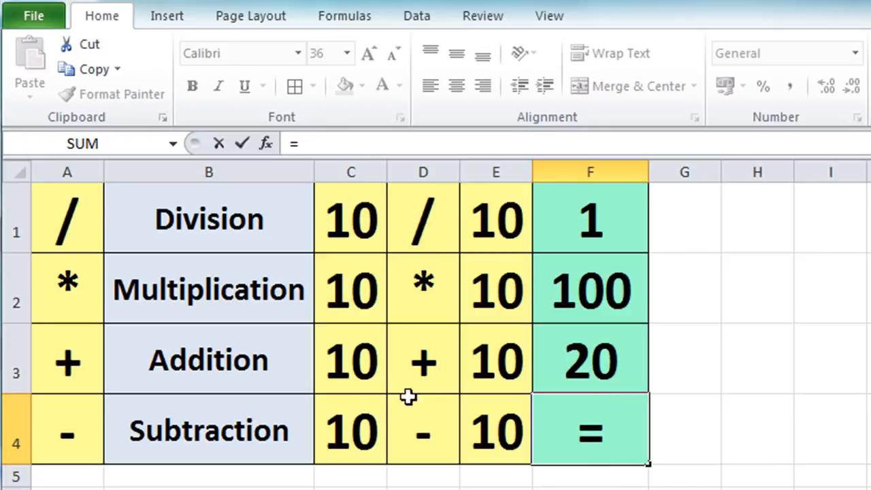
click(349, 419)
text(-)
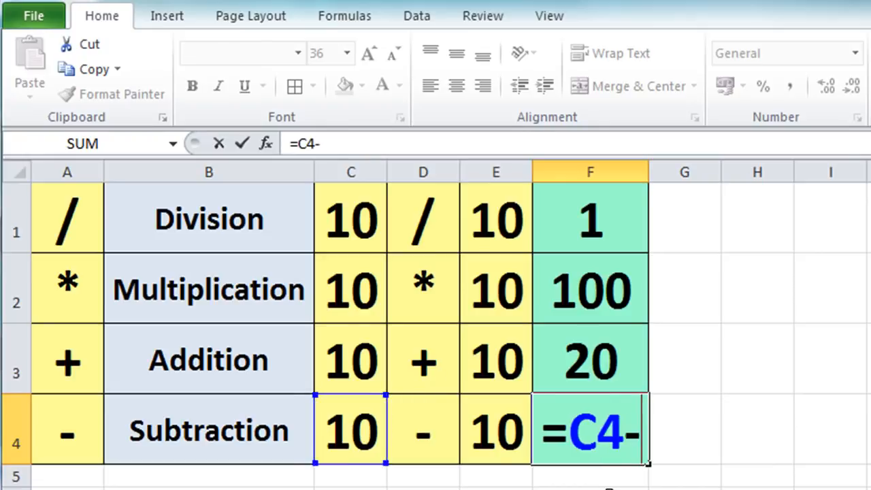
click(504, 447)
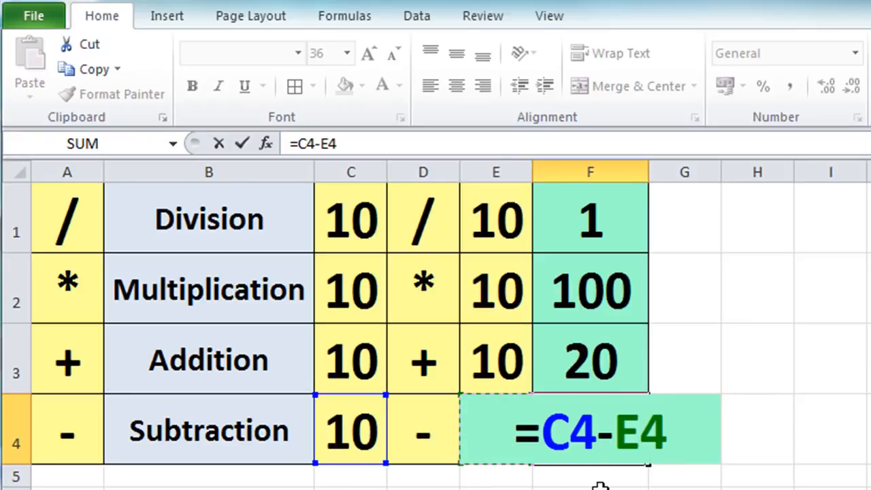
key(Return)
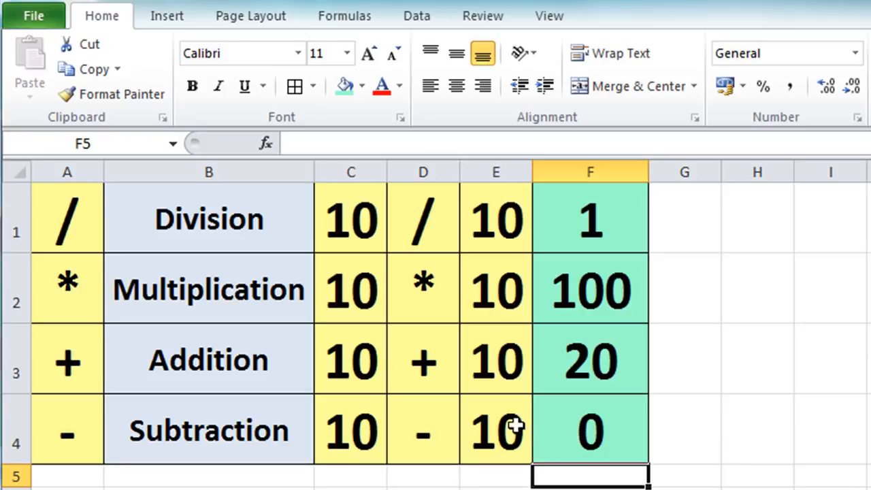
Change the second subtraction operand in E4 to 5 and the first addition operand in C3 to 50.
click(485, 428)
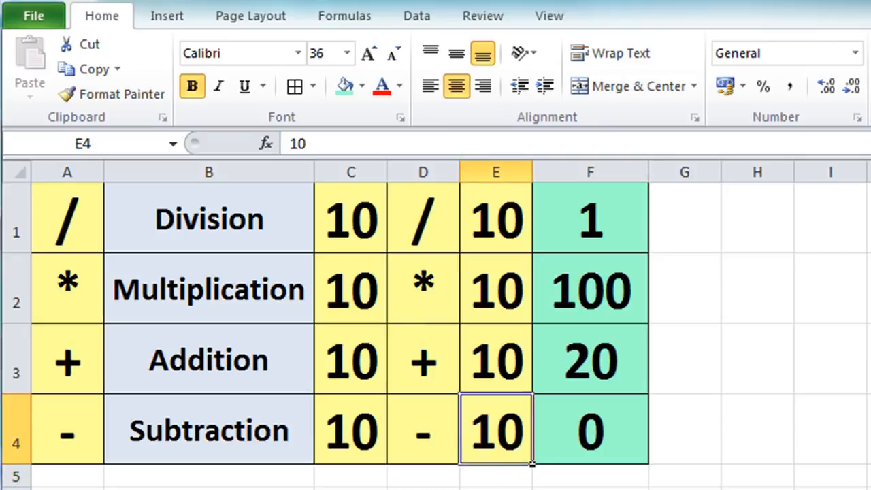
text(5)
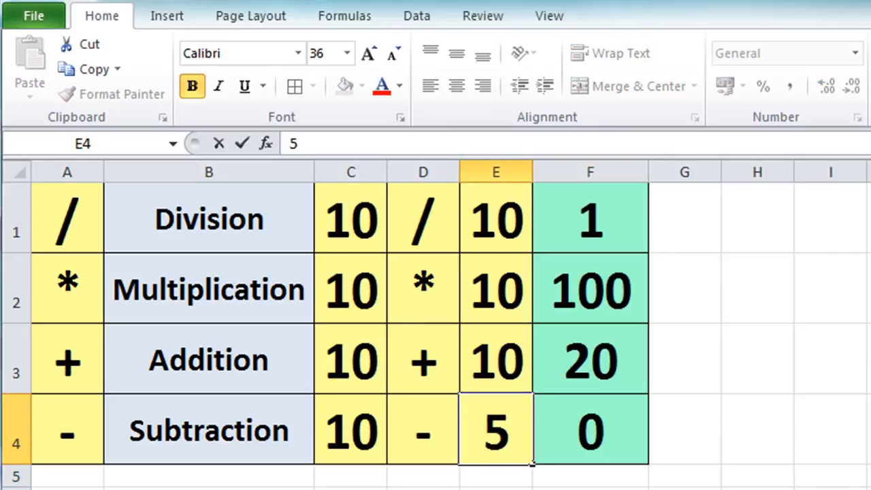
key(Return)
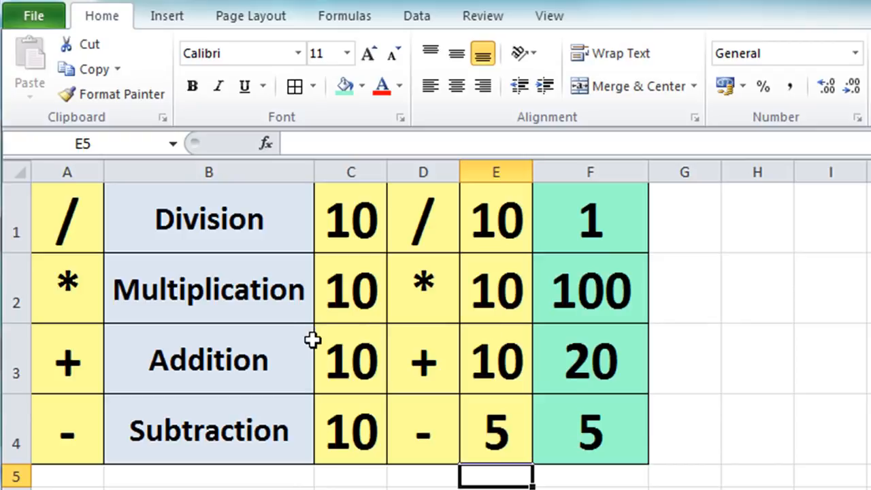
click(345, 353)
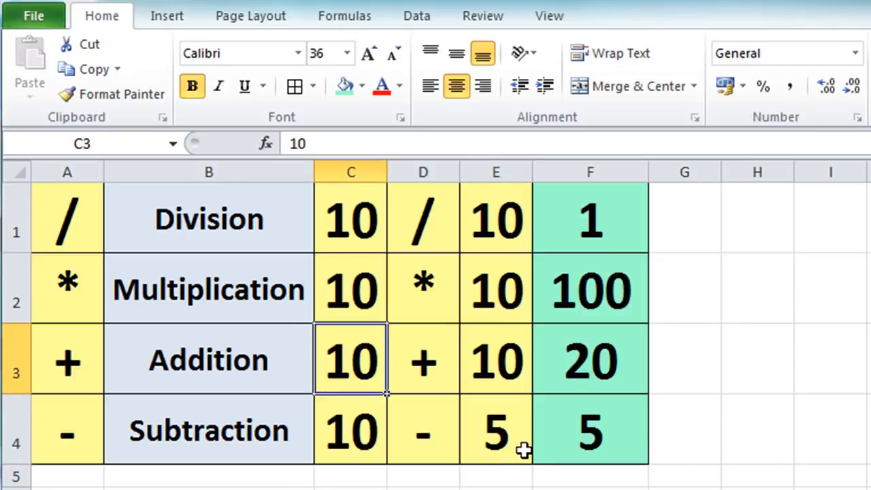
text(50)
key(Return)
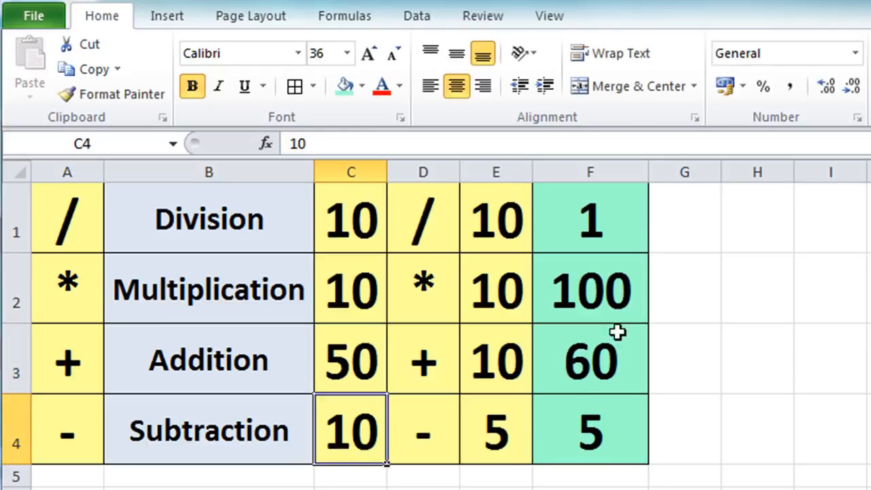
Change the second multiplication operand in E2 to 8 and the division's dividend in C1 to 75.
click(489, 290)
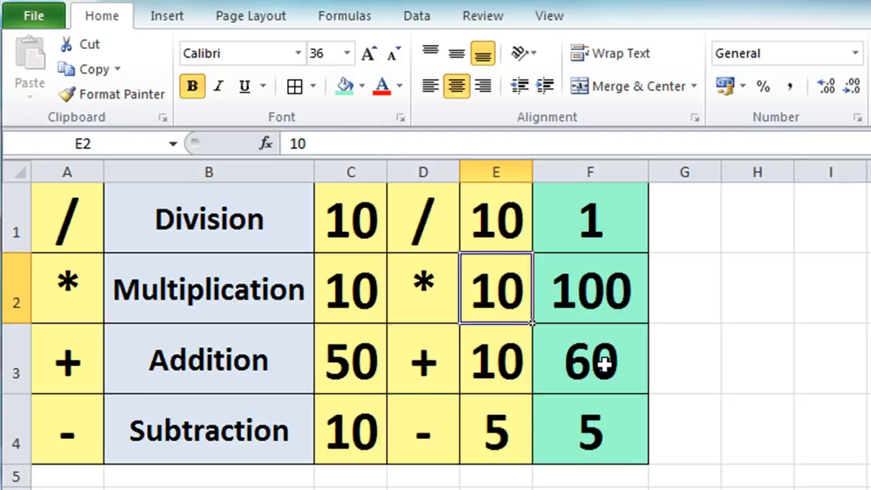
text(8)
key(Return)
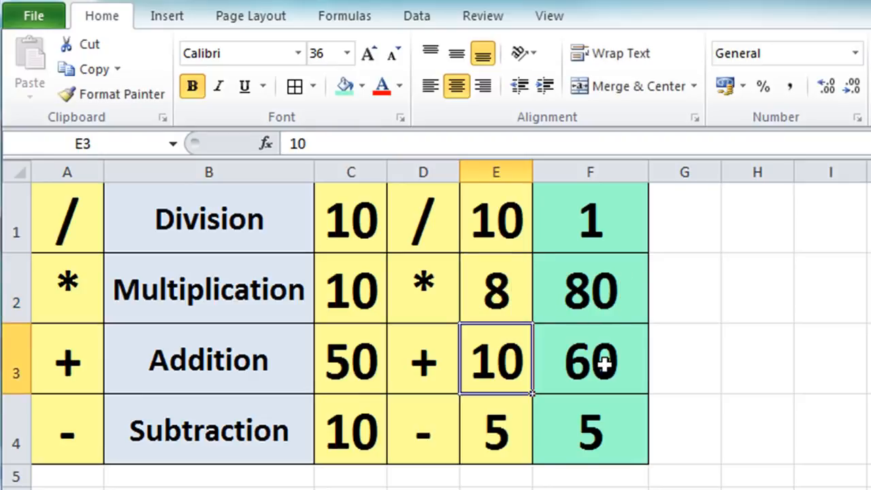
click(368, 222)
text(7)
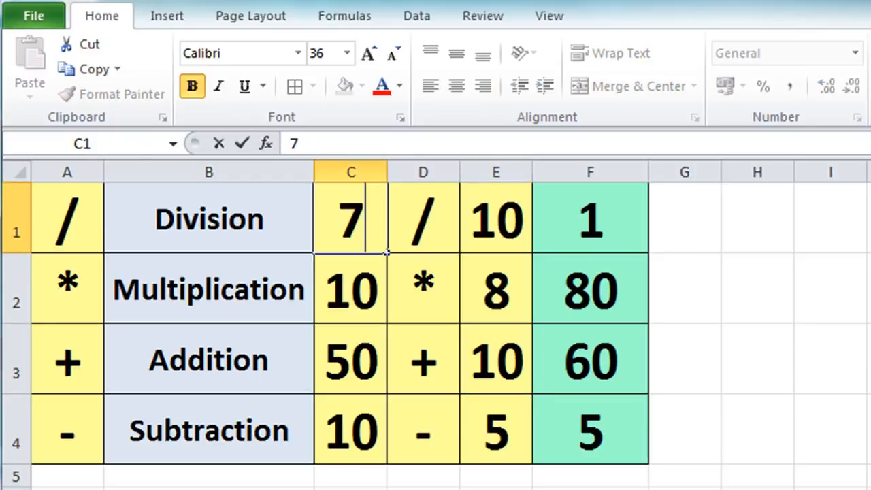
text(5)
key(Return)
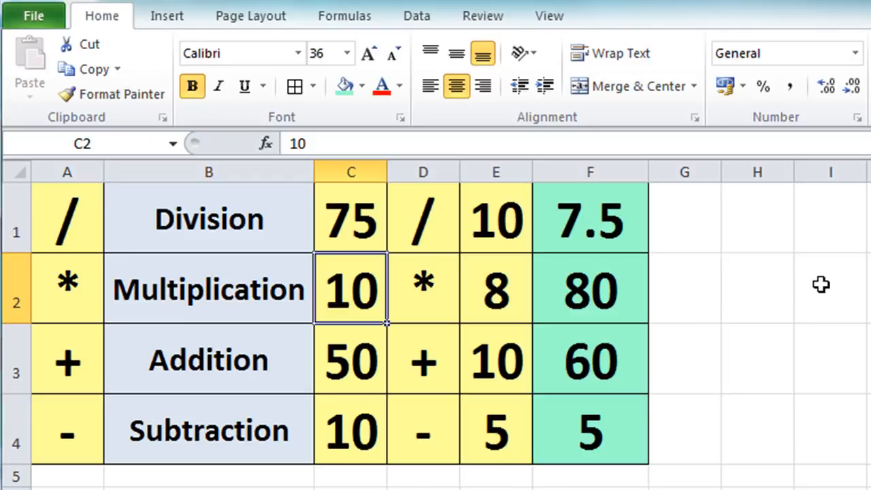
Replace the division formula in F1 with one that uses typed numbers instead of cell references (=75/10).
click(590, 240)
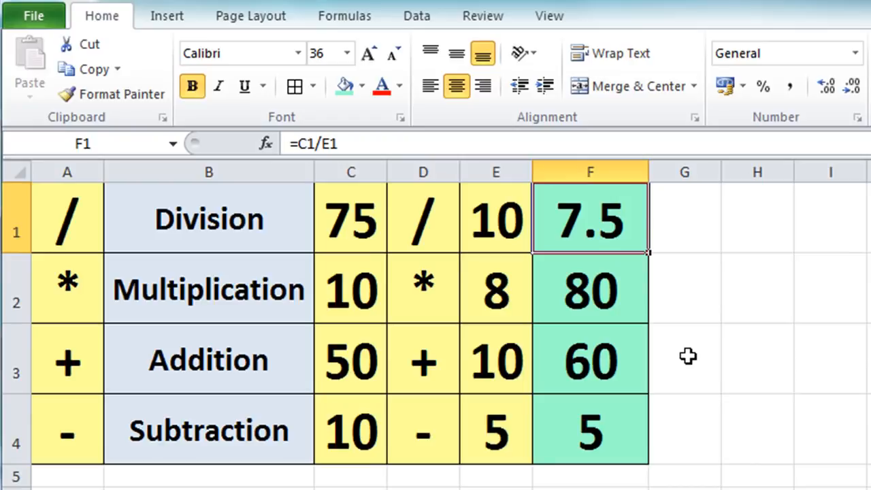
key(Delete)
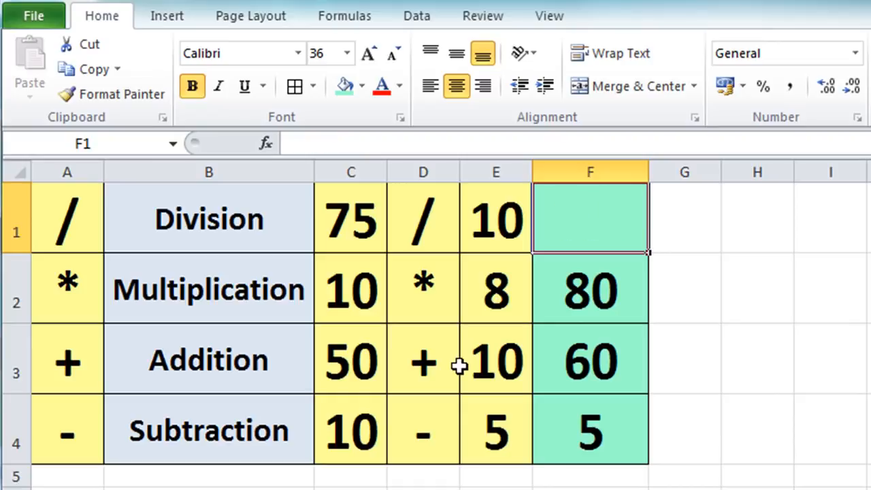
text(=)
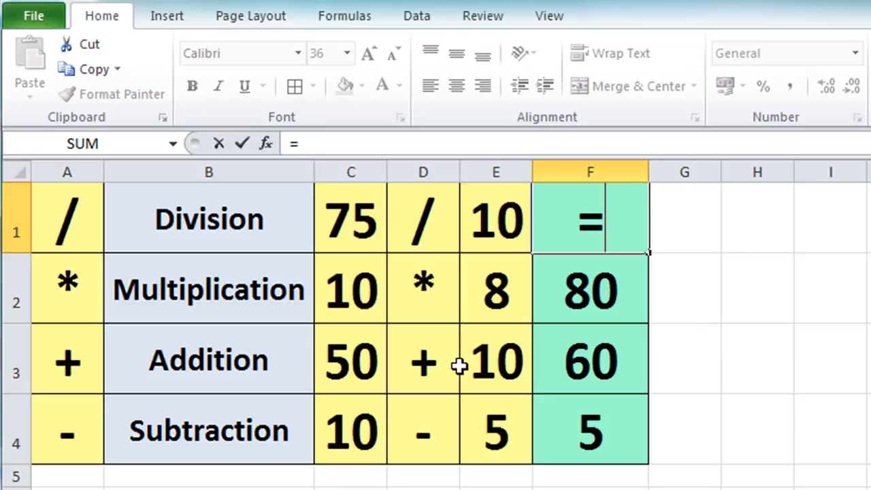
text(75)
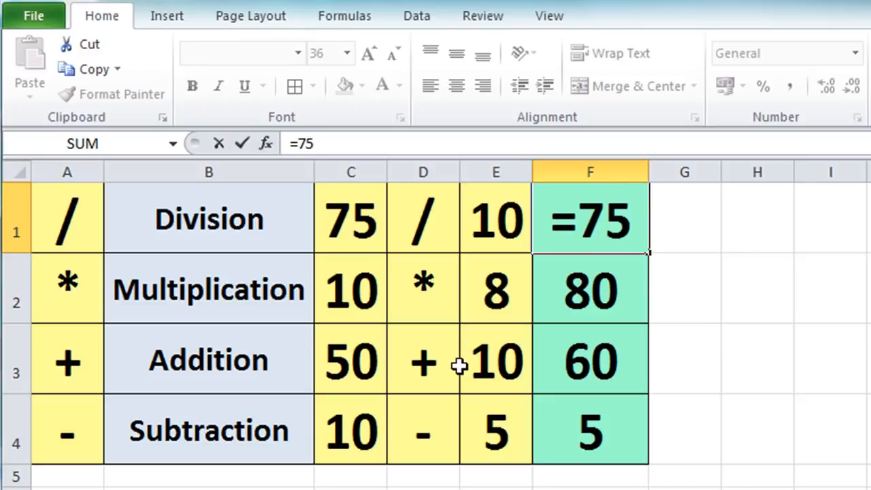
text(/10)
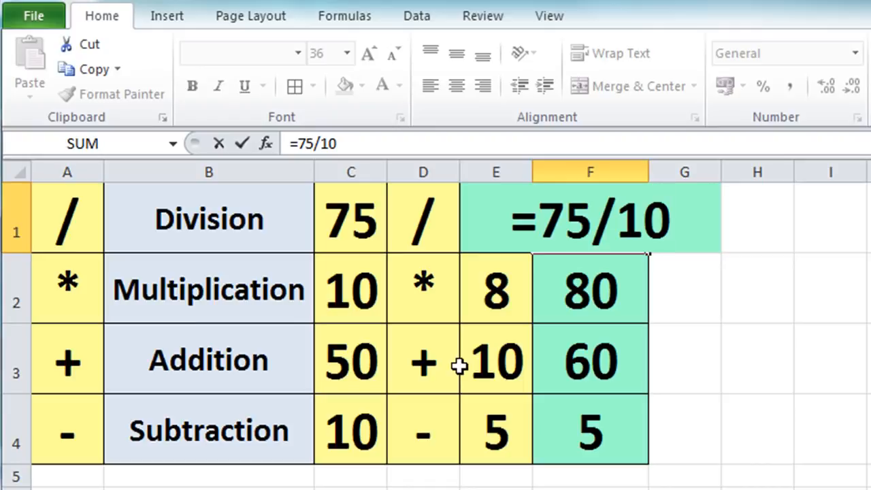
key(Return)
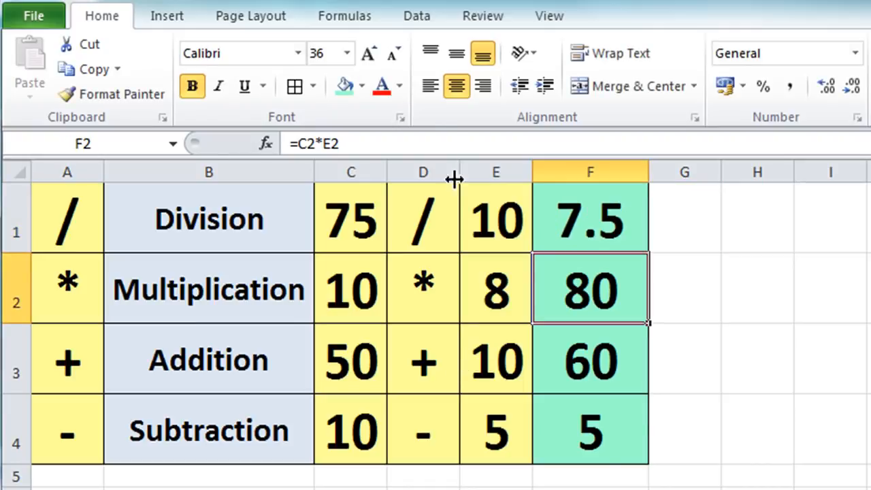
Change the division's dividend in C1 to 50.
click(352, 211)
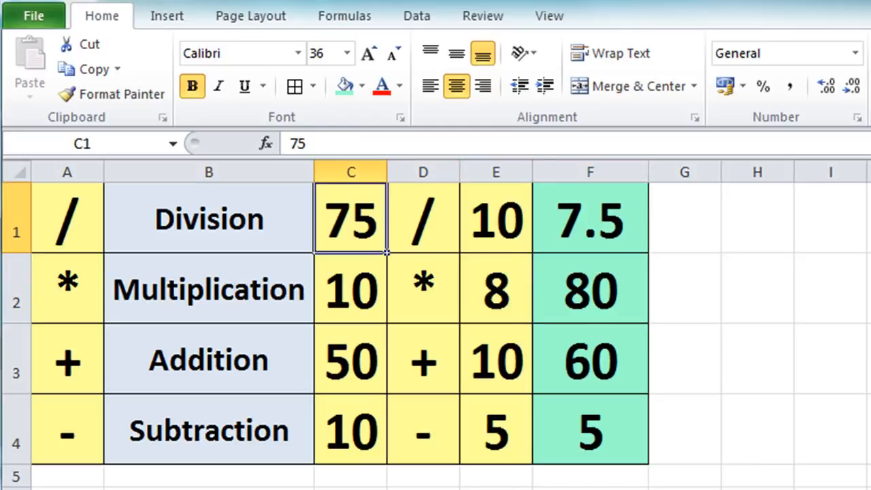
text(50)
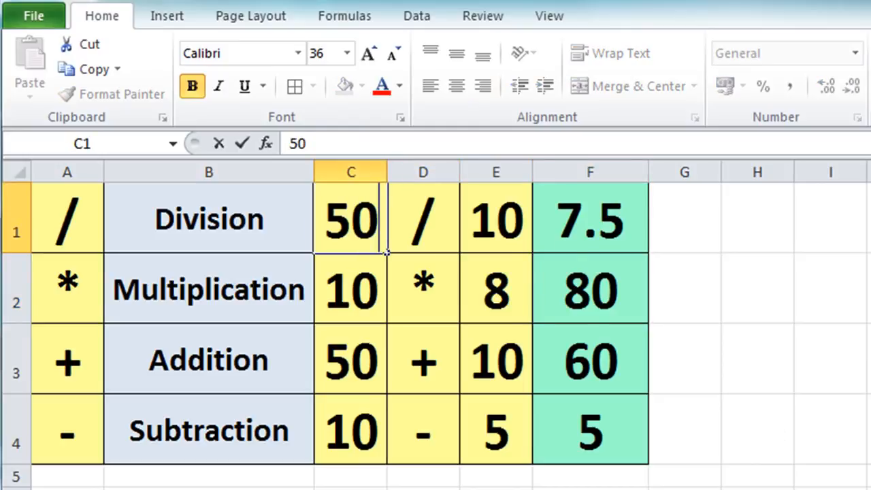
key(Return)
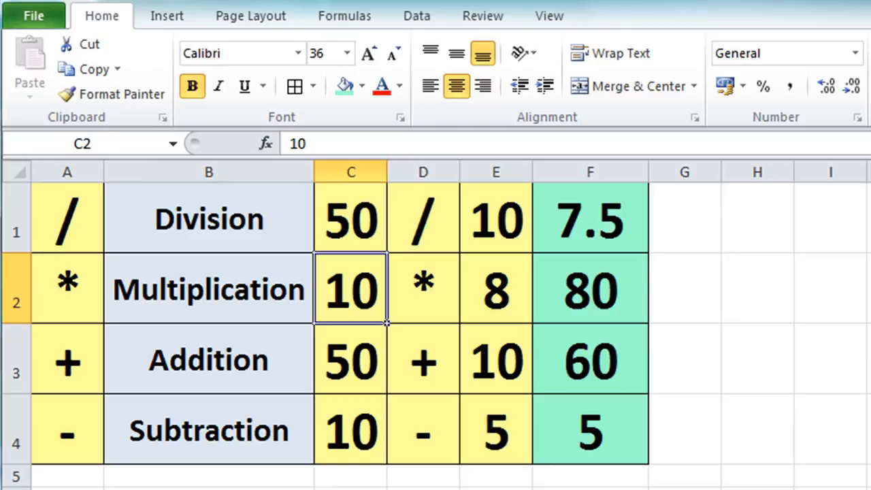
Clear F1 and enter a division formula that references cells C1 and E1 (=C1/E1).
click(575, 229)
key(Delete)
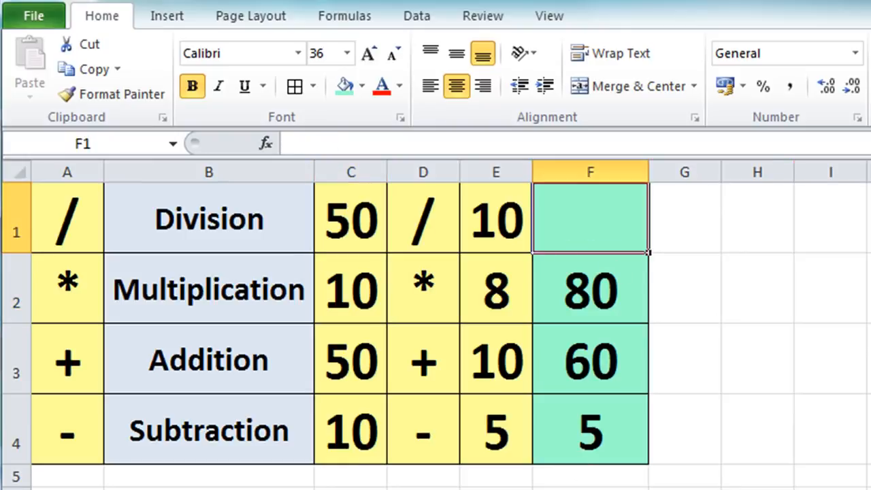
text(=)
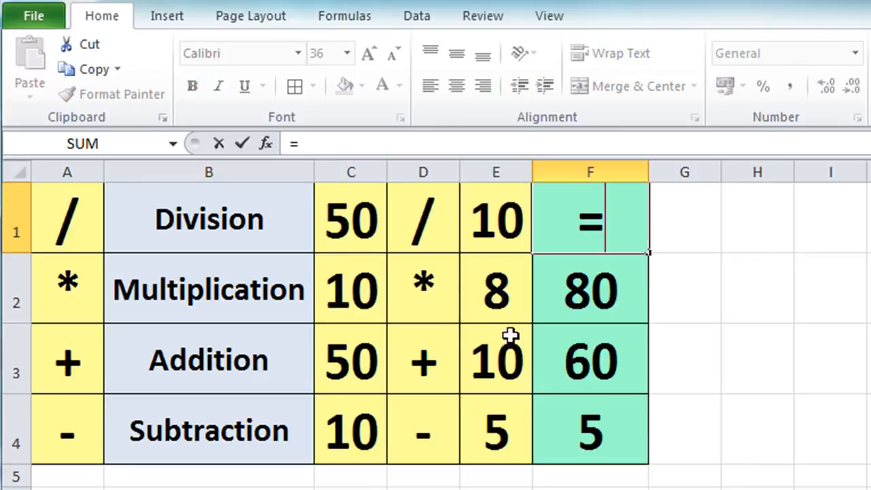
click(342, 196)
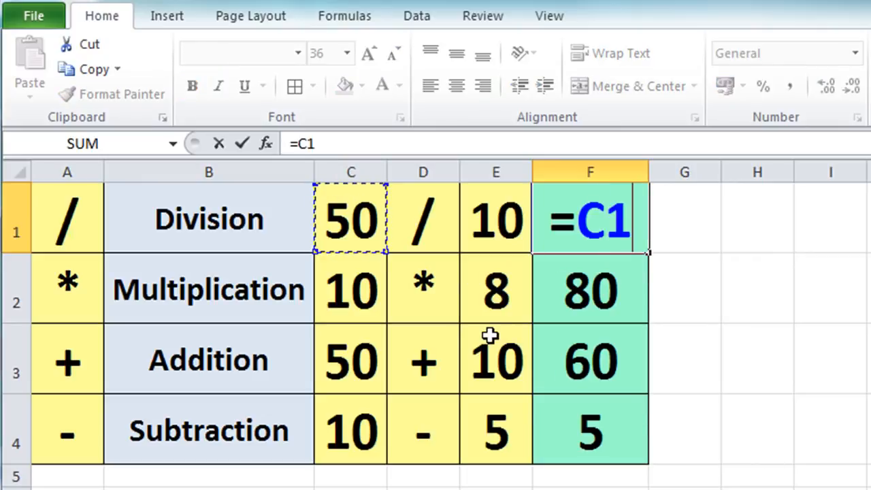
text(/)
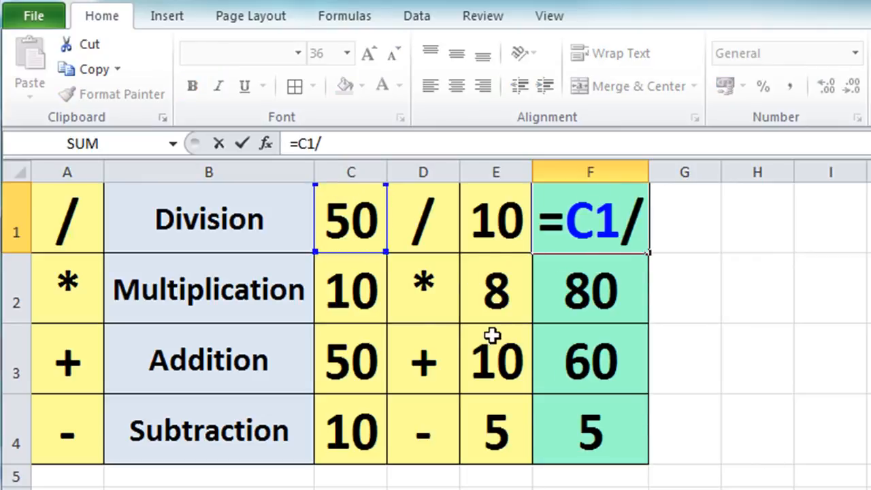
click(472, 206)
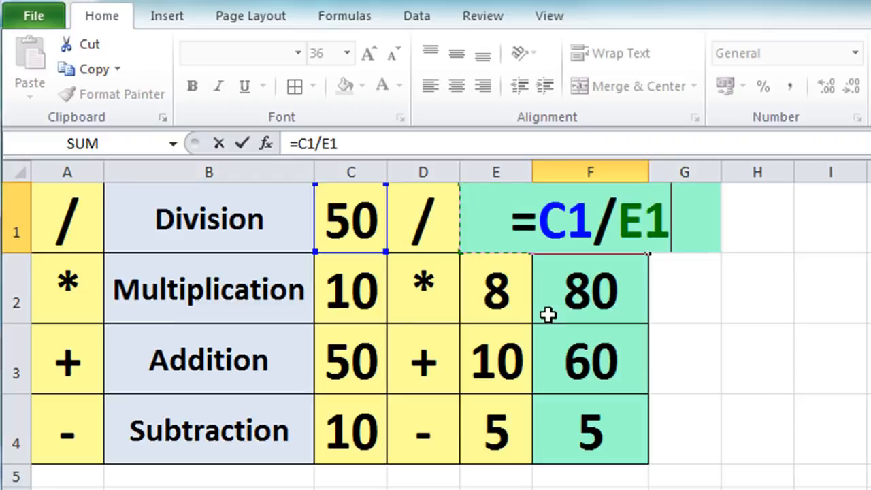
key(Return)
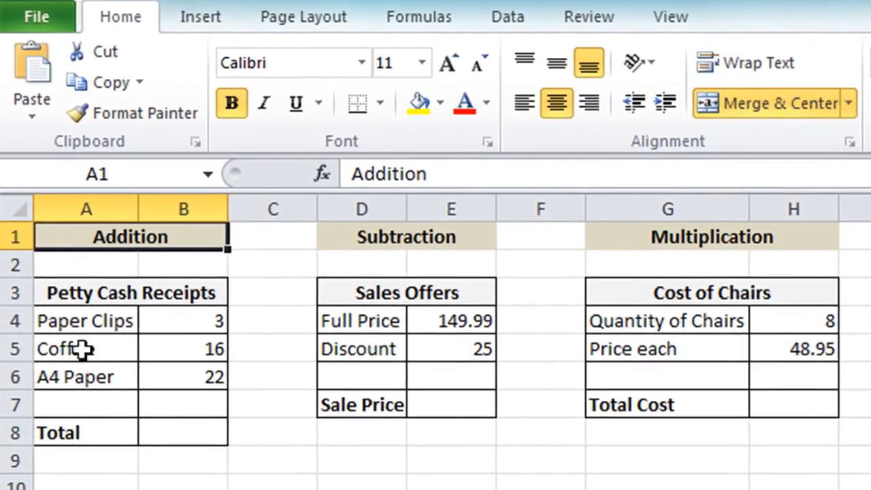
Enter a formula in the Petty Cash Receipts total cell B8 that adds the three item amounts (=B4+B5+B6).
click(183, 427)
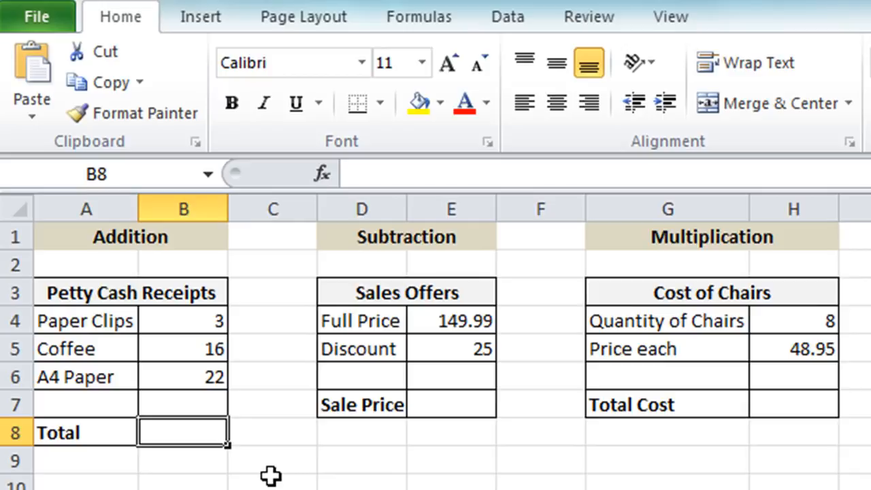
text(=)
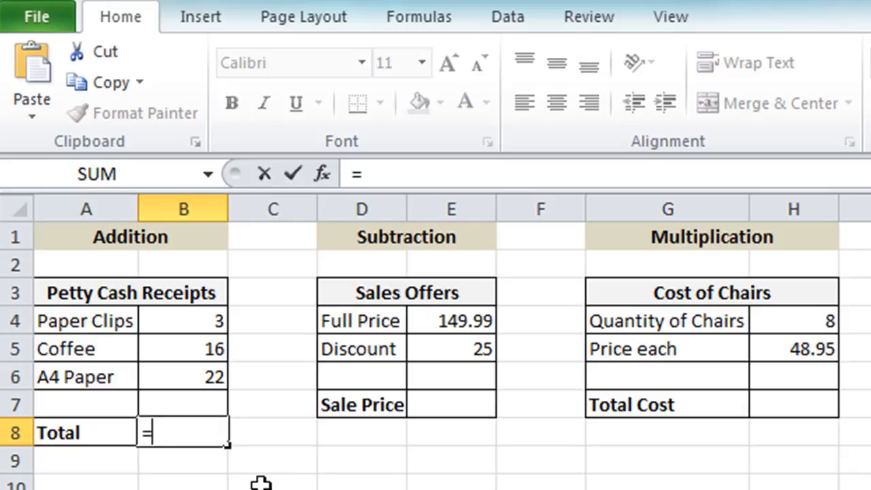
click(177, 312)
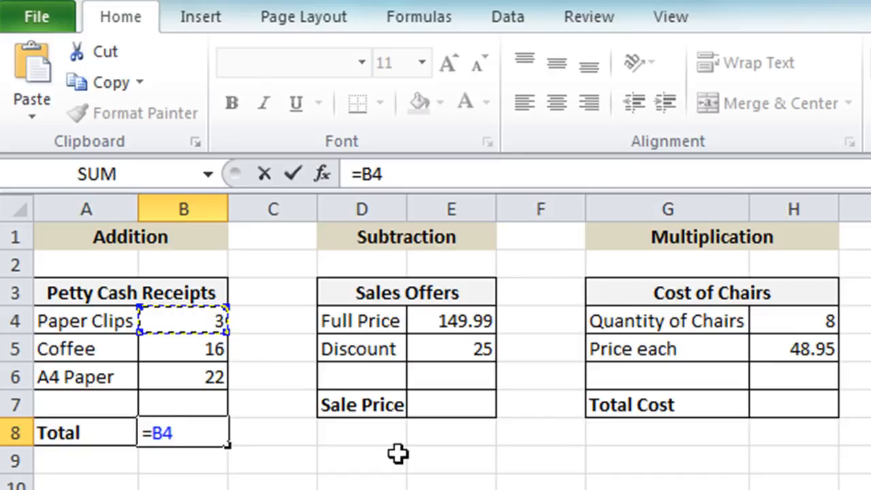
text(+)
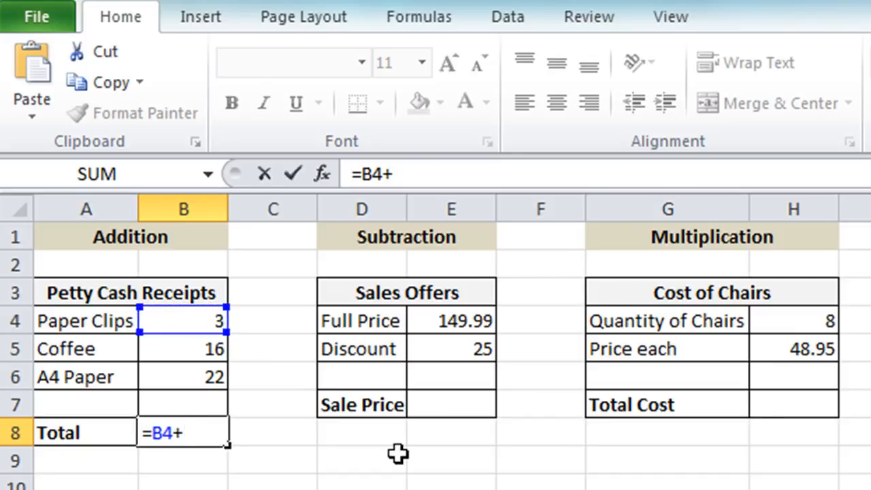
click(208, 349)
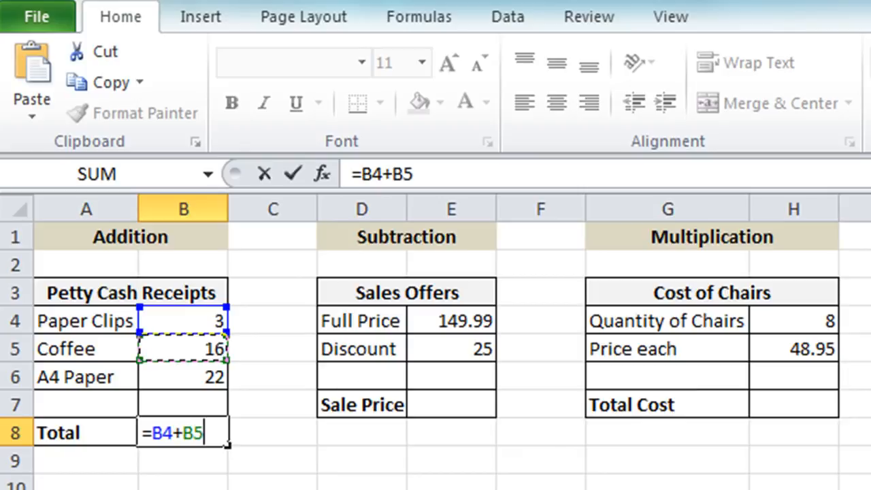
text(+)
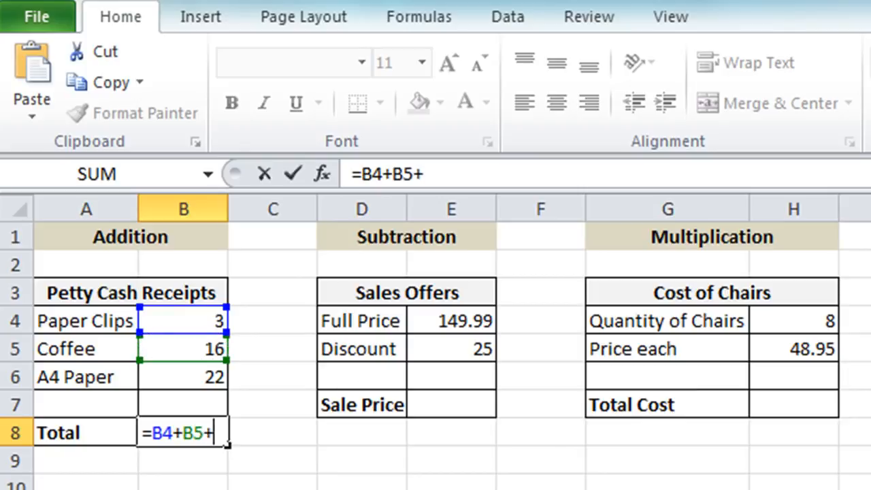
click(204, 378)
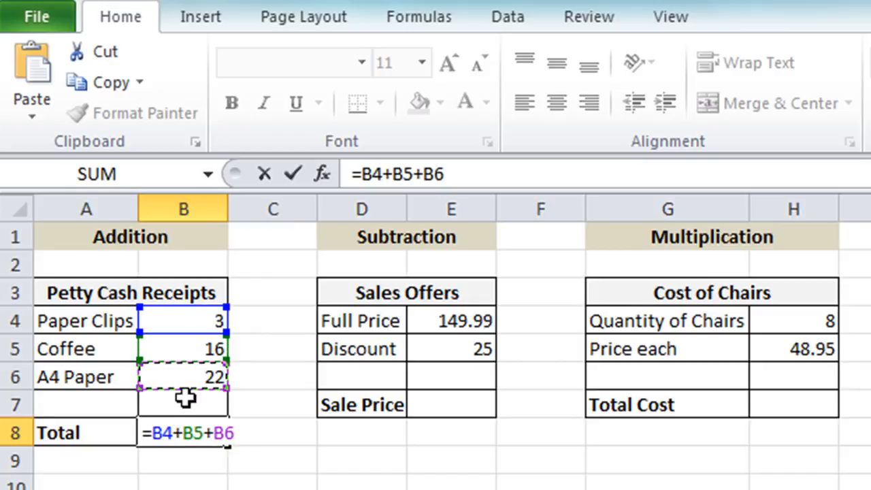
click(293, 174)
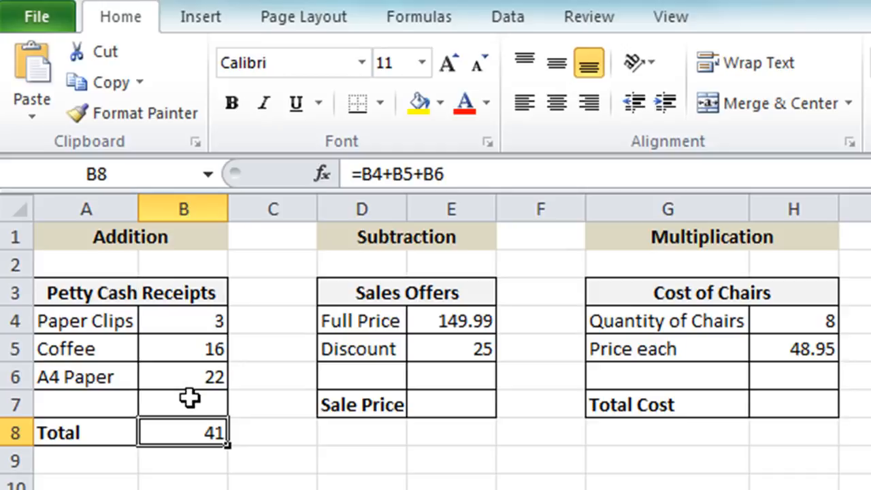
Change the Paper Clips amount in B4 to 6.
click(189, 318)
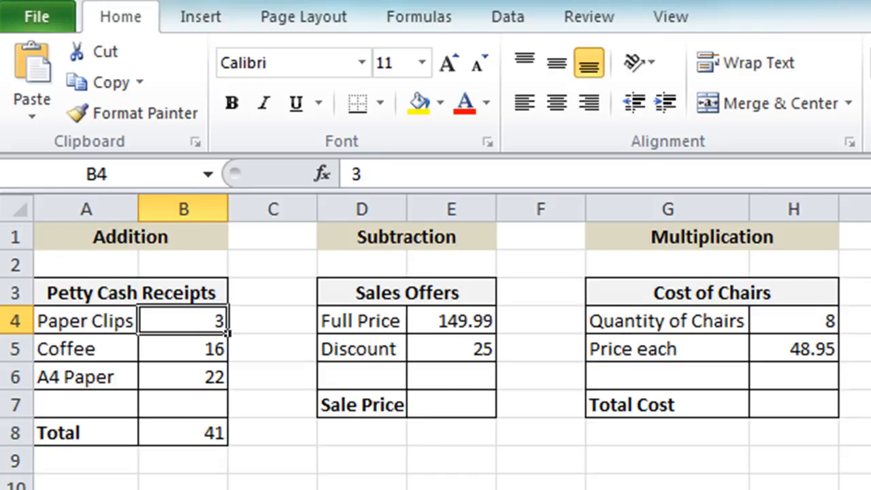
text(6)
key(Return)
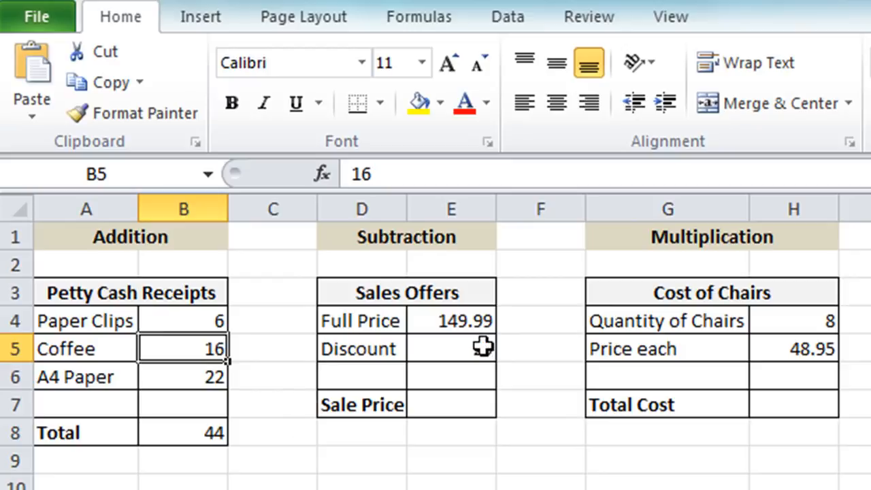
Enter a Sale Price formula in E7 that subtracts the discount from the full price (=E4-E5), and reselect that cell.
click(426, 405)
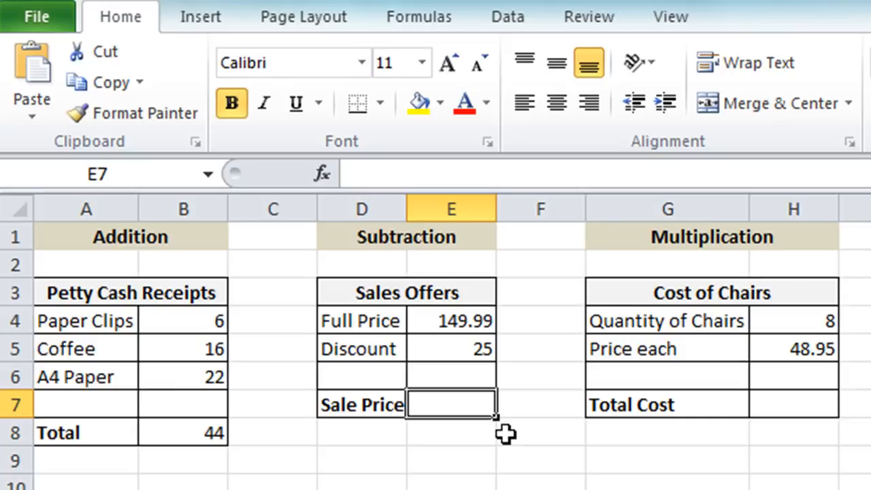
text(=)
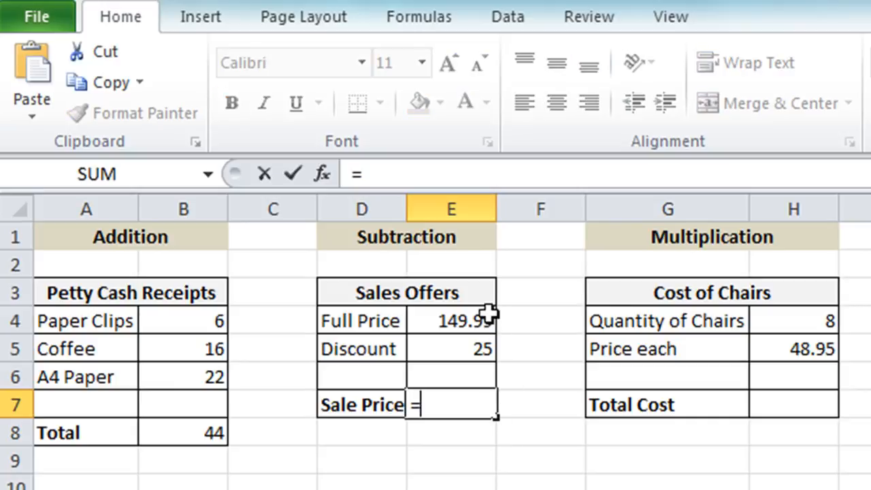
click(433, 317)
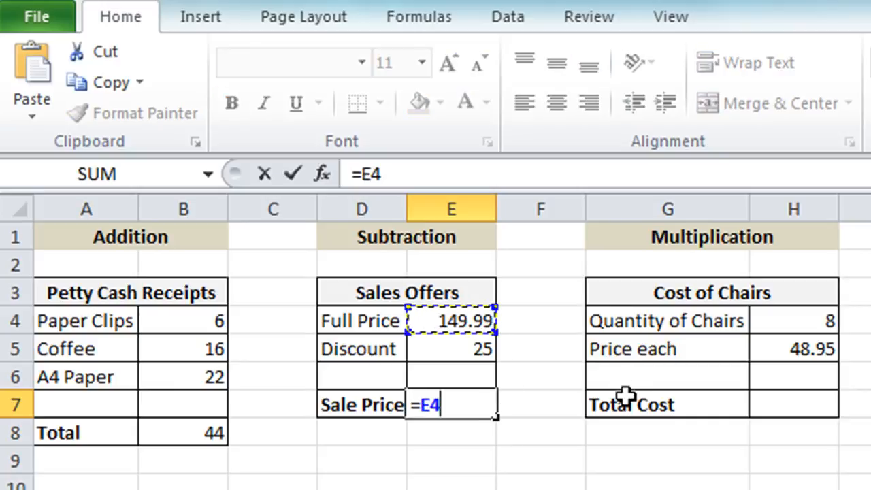
text(-)
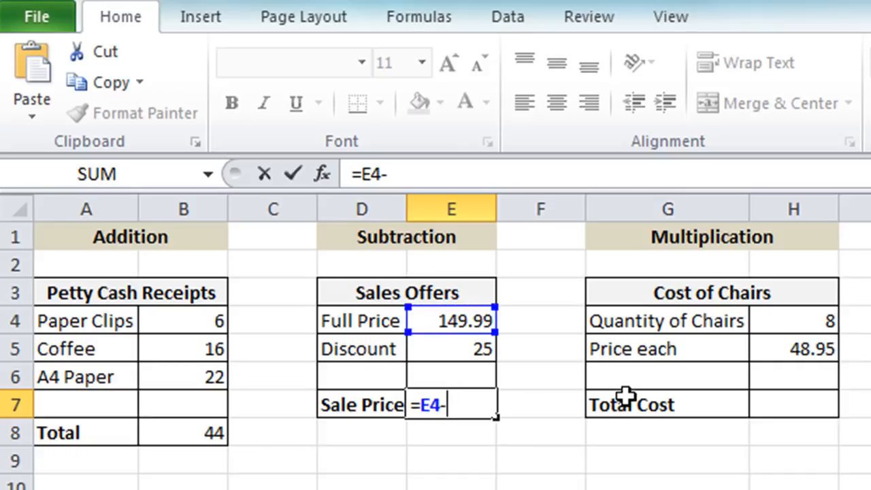
click(467, 350)
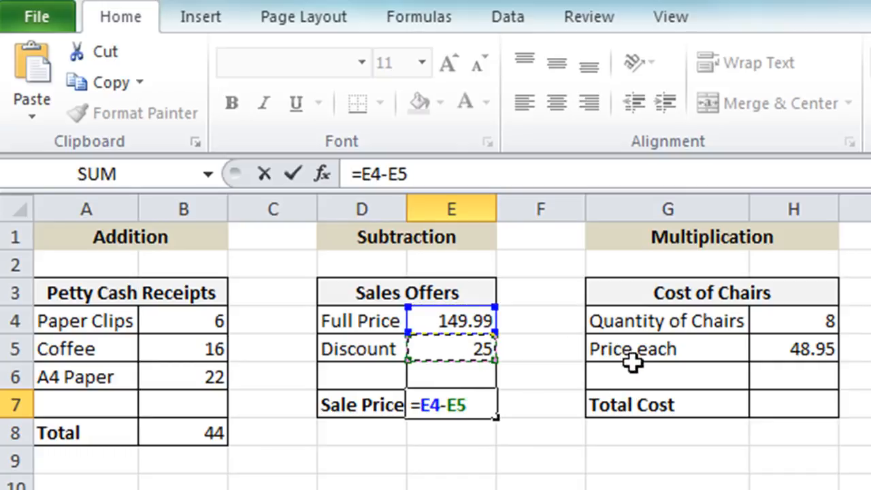
key(Return)
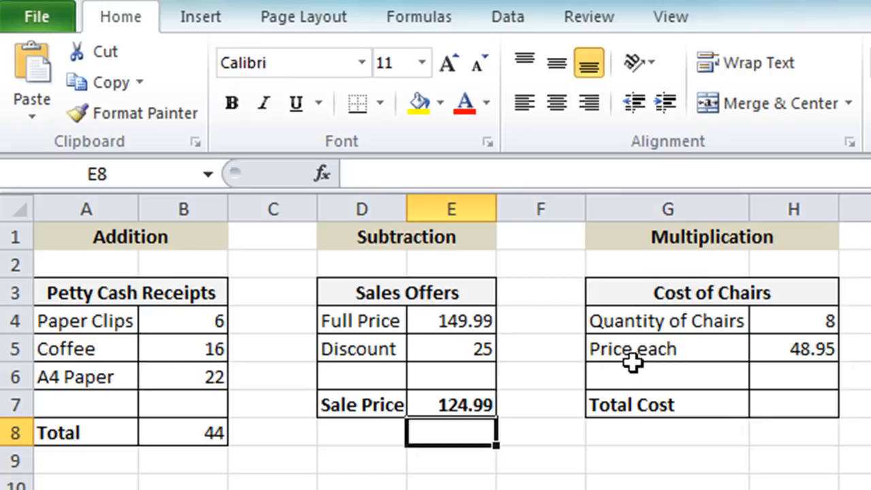
key(Up)
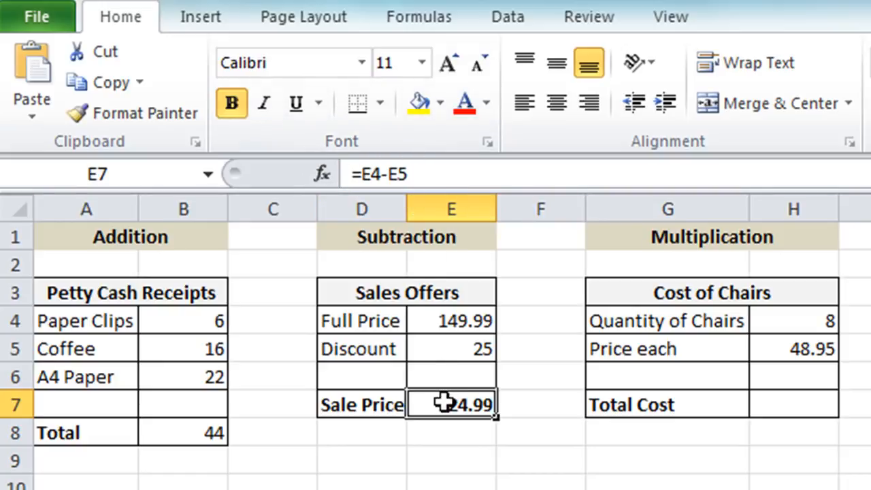
Enter a Total Cost formula in H7 that multiplies the quantity of chairs by the price each (=H4*H5).
click(780, 409)
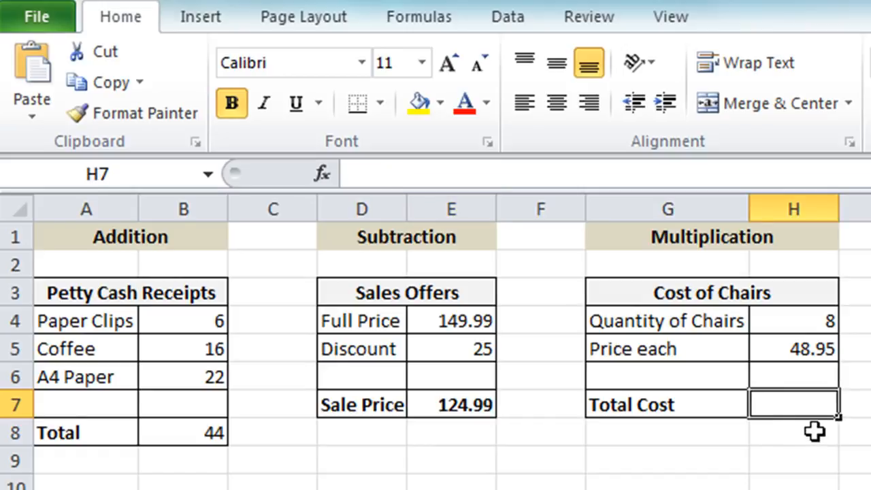
text(=)
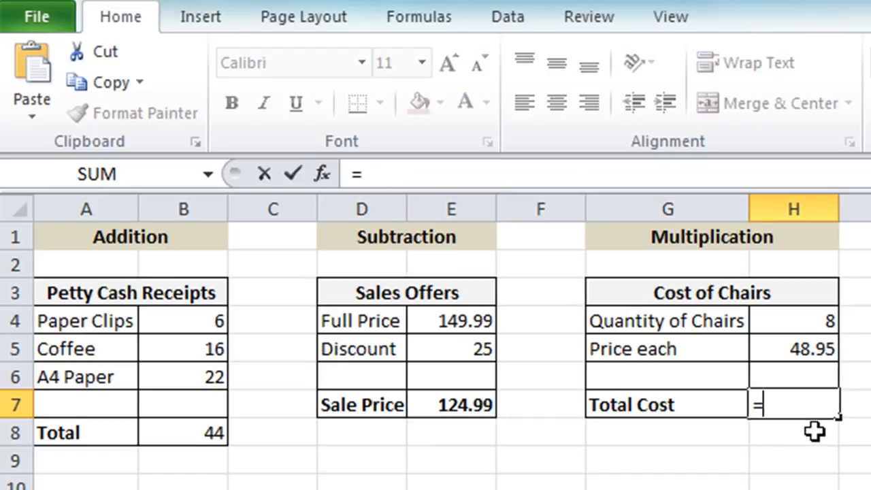
click(803, 321)
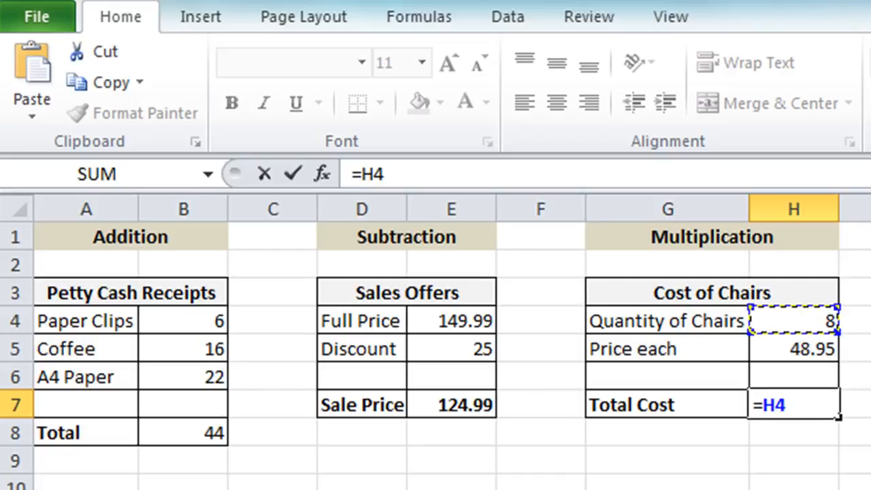
text(*)
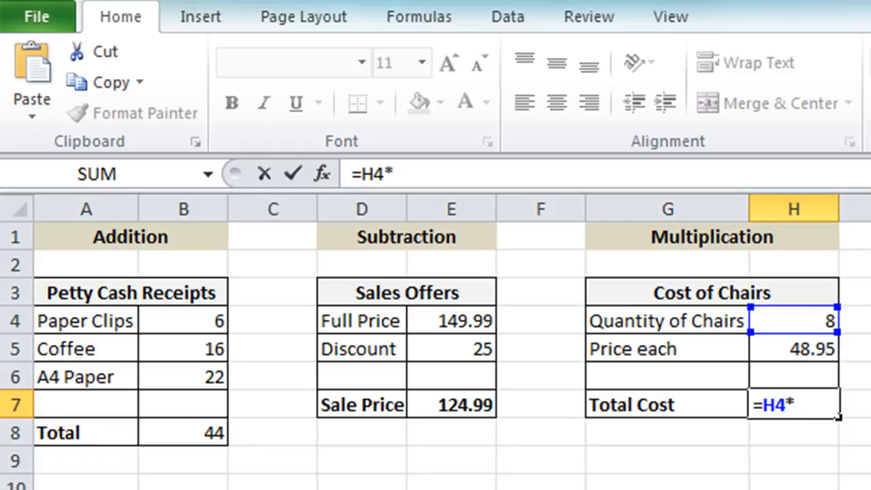
click(812, 358)
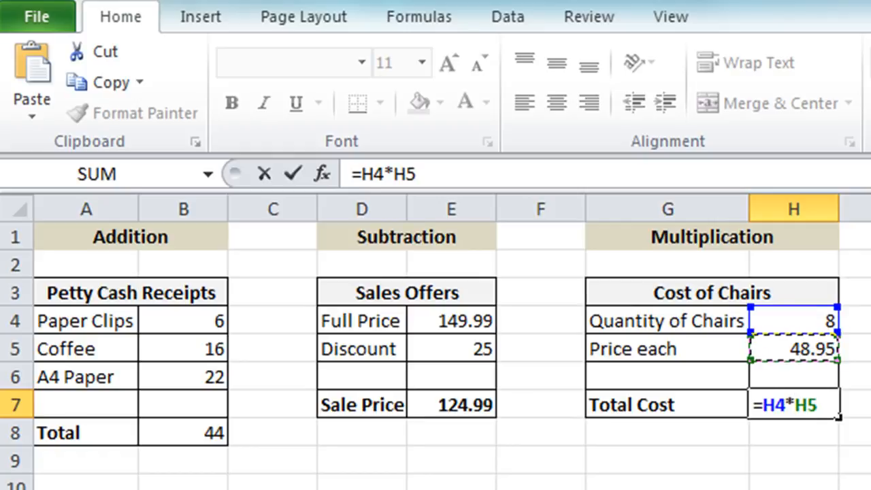
key(Return)
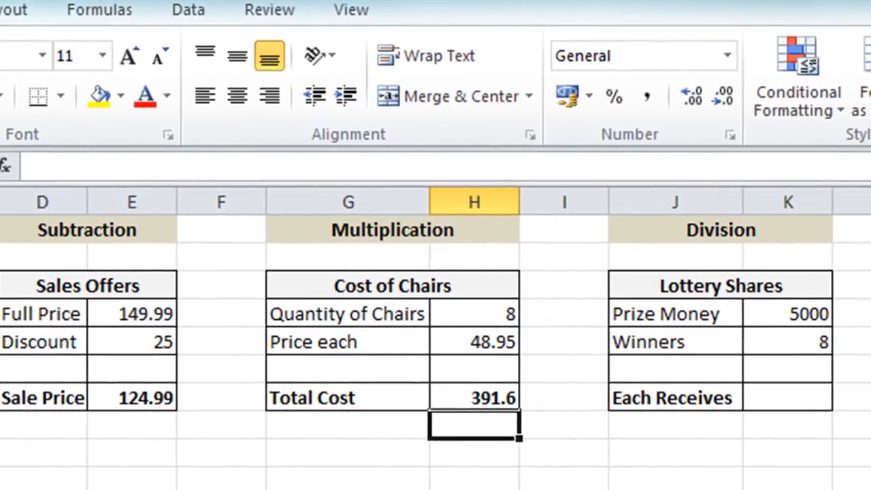
Enter an Each Receives formula in K7 that divides the prize money by the winners (=K4/K5), and reselect that cell.
click(755, 407)
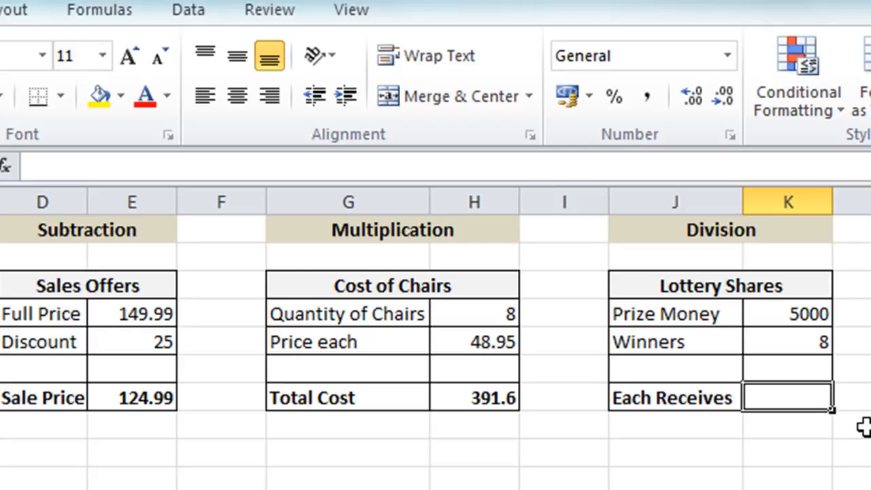
text(=)
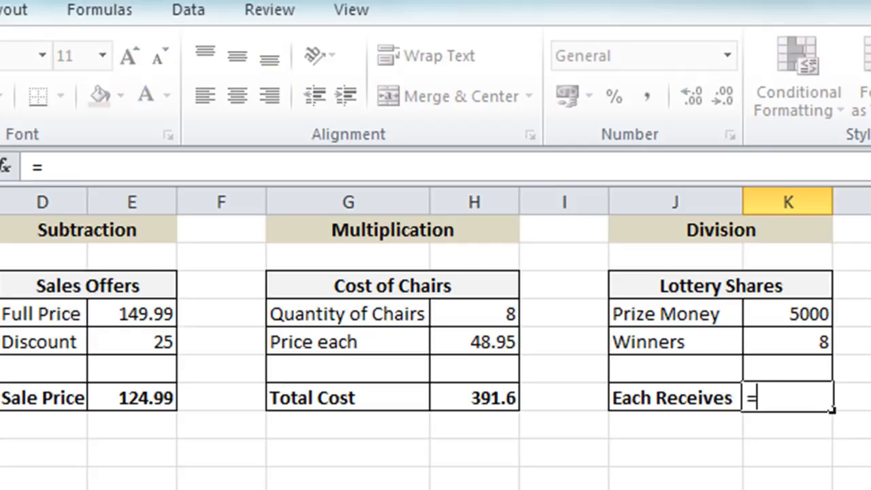
click(779, 306)
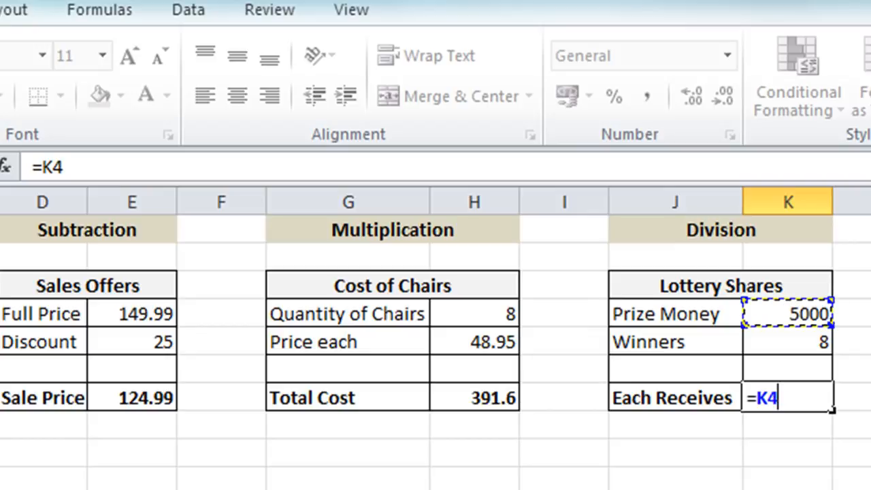
text(/)
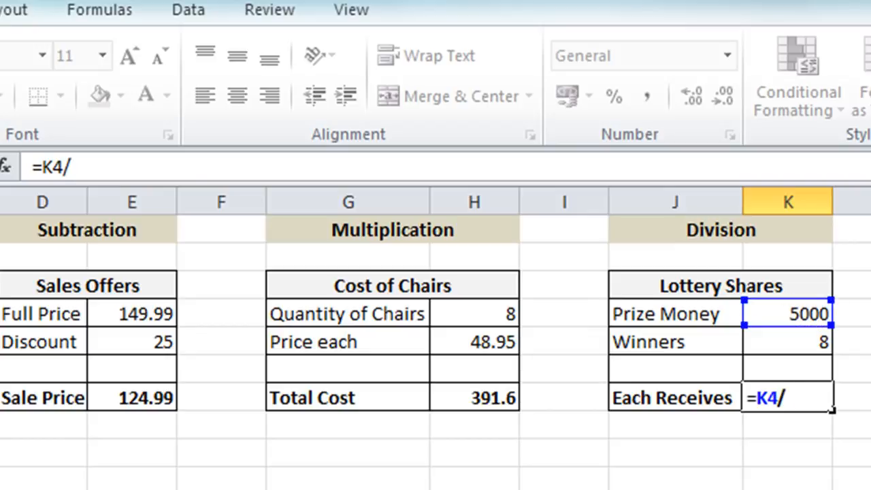
click(781, 342)
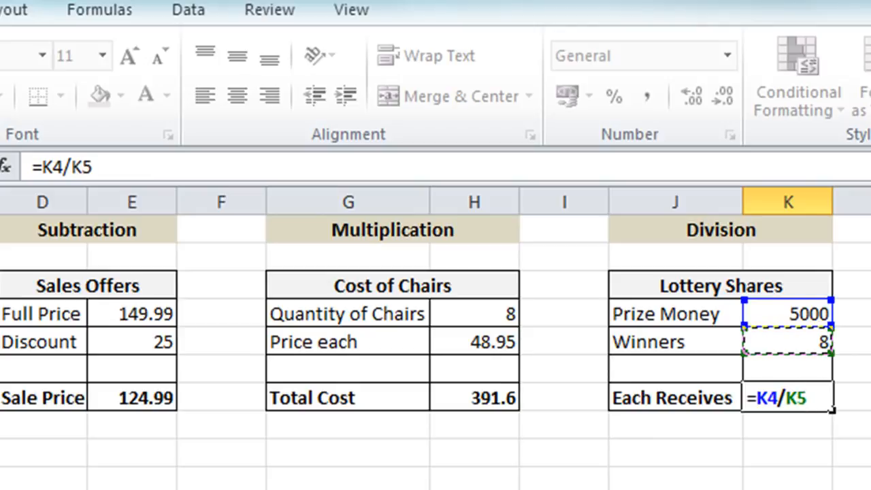
key(Return)
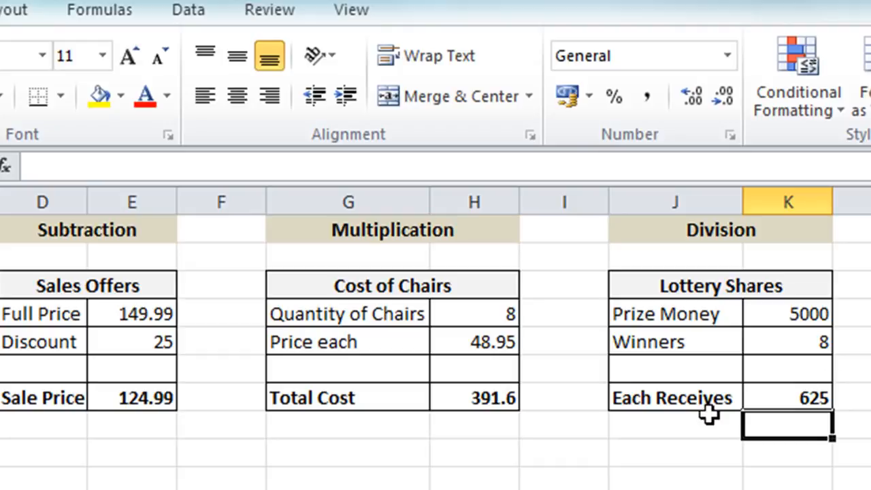
click(768, 387)
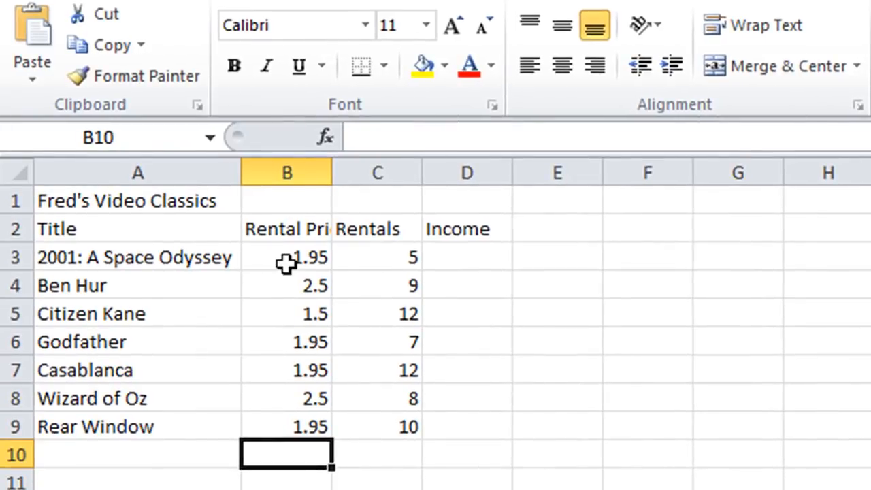
In the Fred's Video Classics sheet, enter an Income formula in D3 that multiplies rental price by rentals (=B3*C3).
click(481, 265)
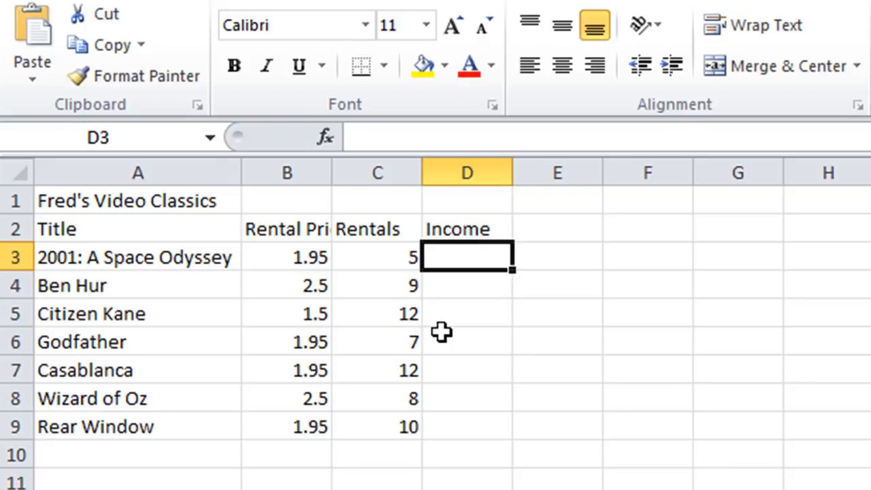
text(=)
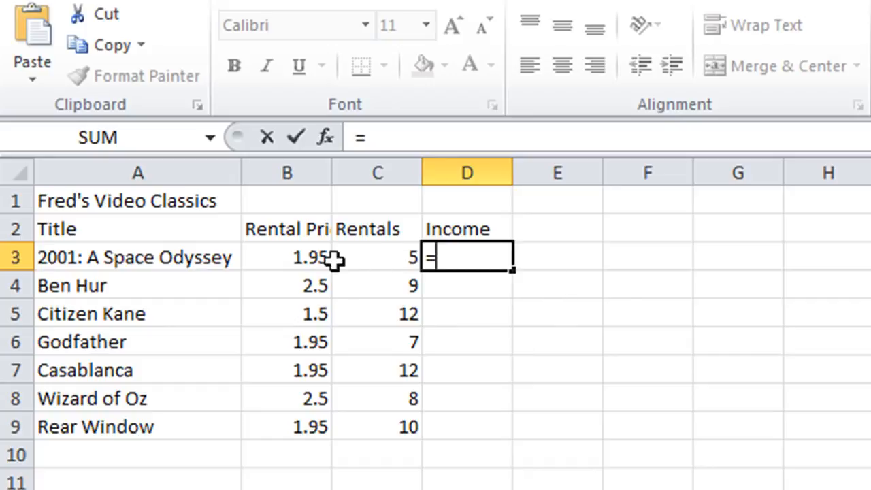
click(298, 259)
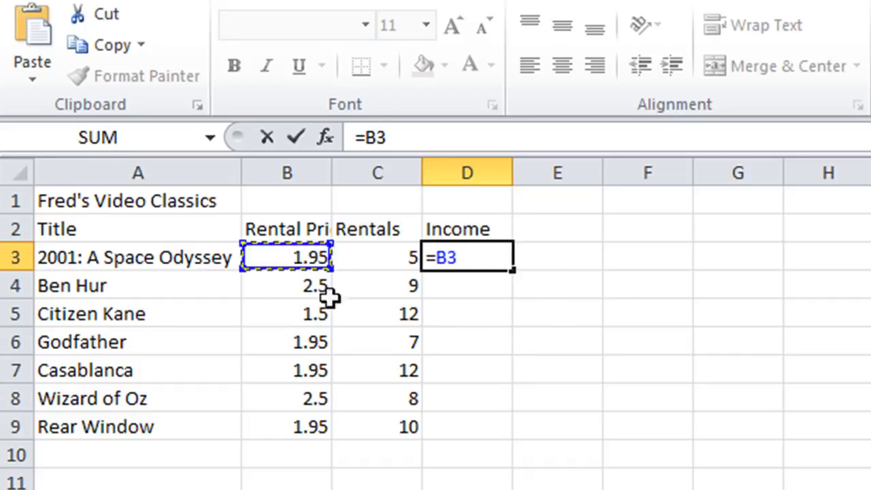
text(*)
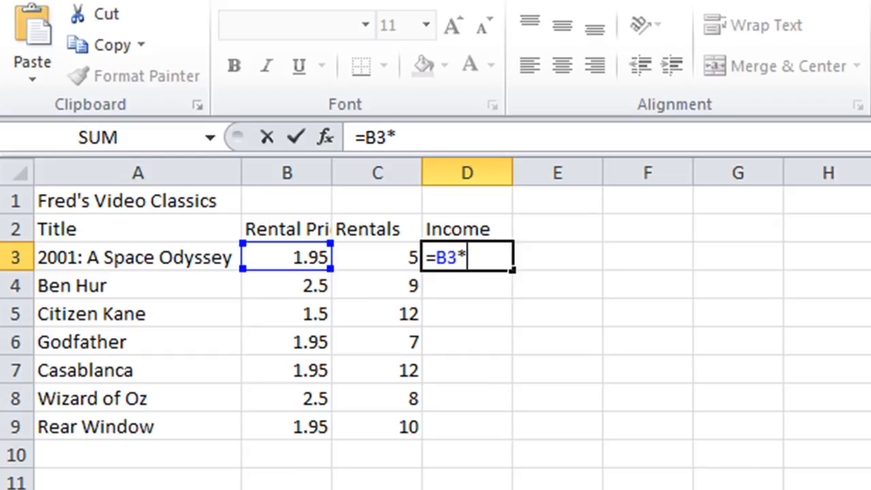
click(394, 257)
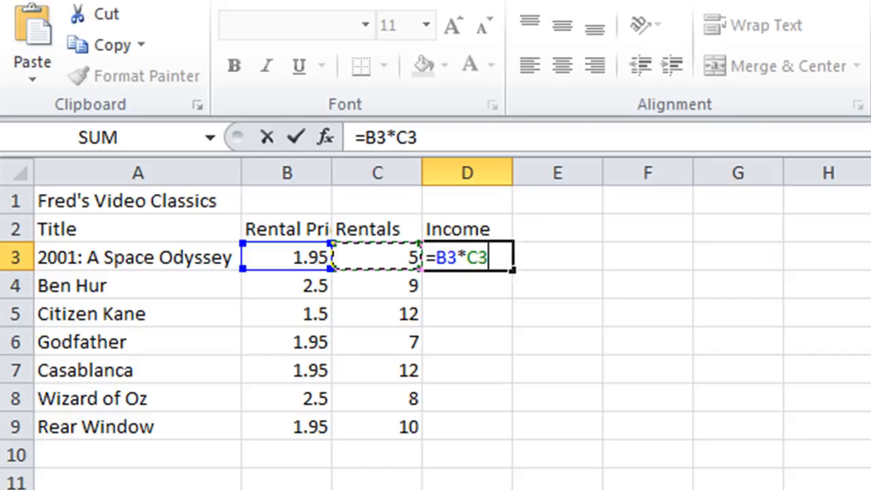
key(Return)
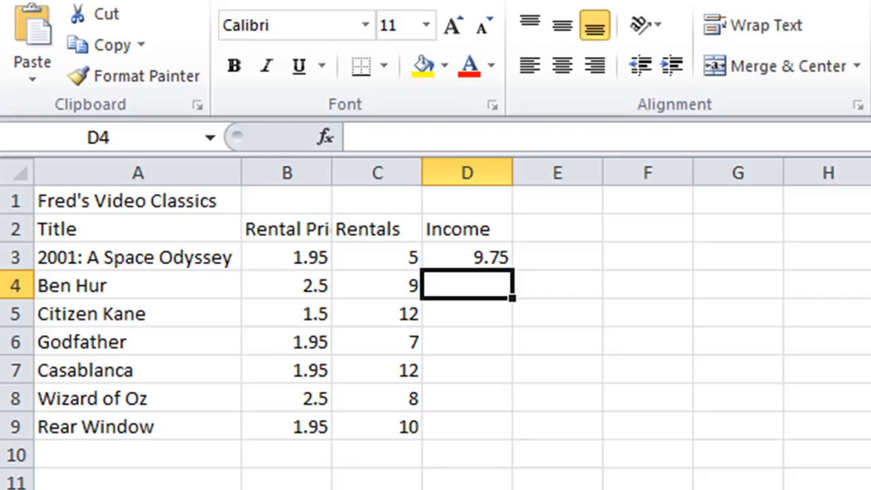
Enter the Ben Hur Income formula in D4 that multiplies its rental price by its rentals (=B4*C4), keeping D4 selected.
text(=)
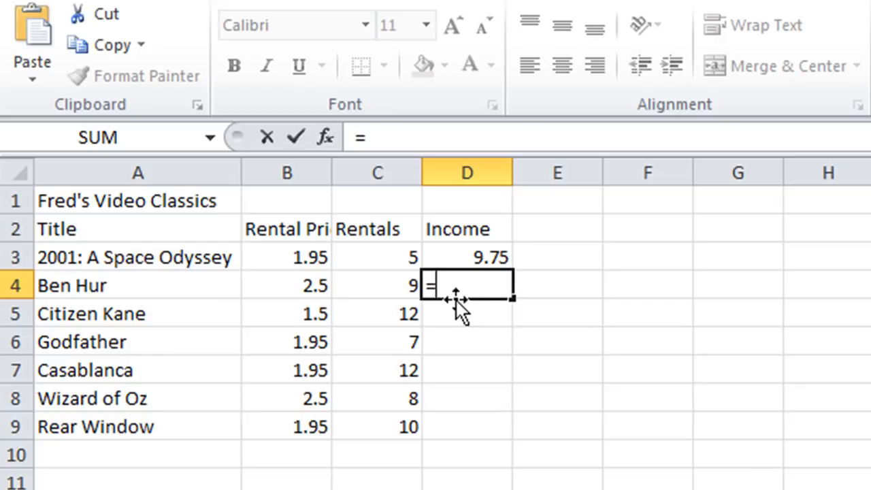
click(286, 289)
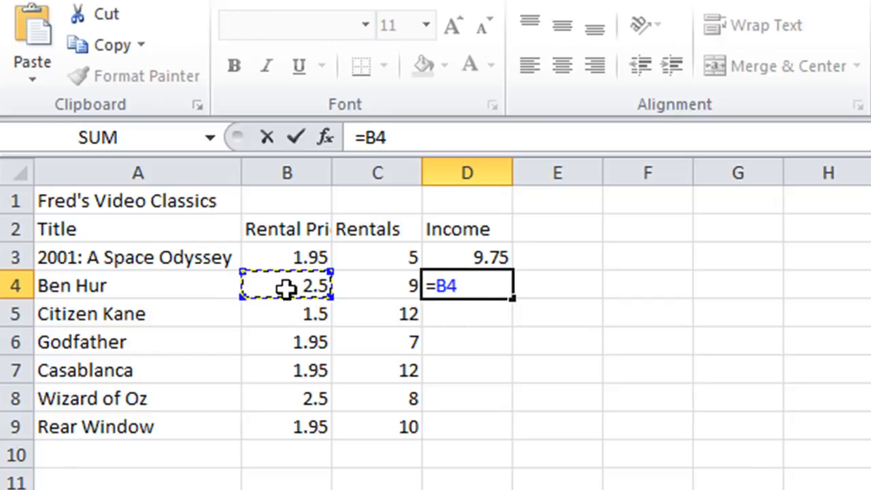
text(*)
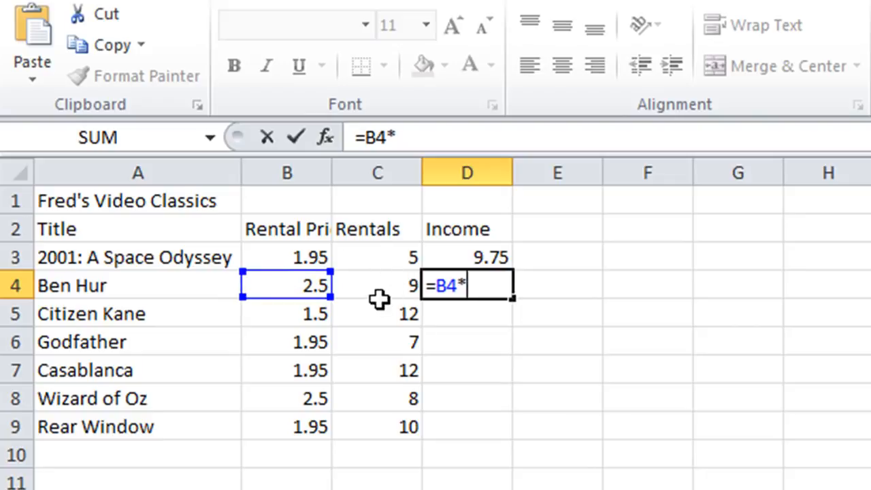
click(387, 280)
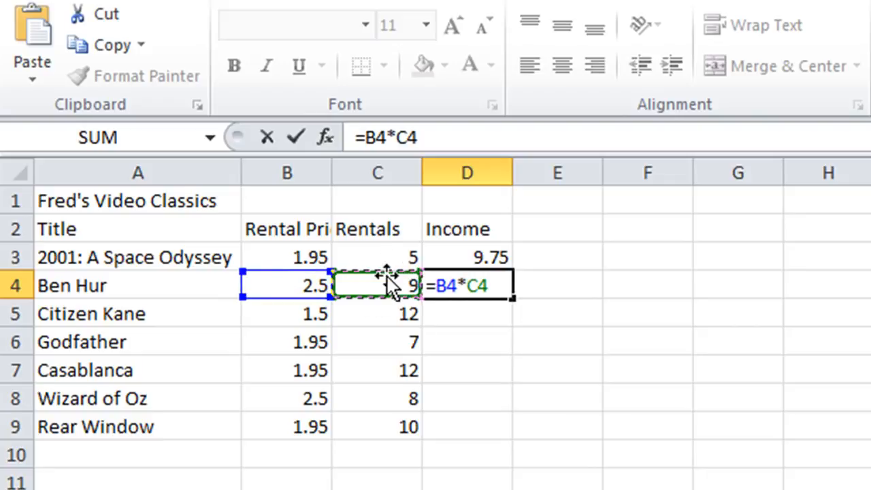
click(295, 136)
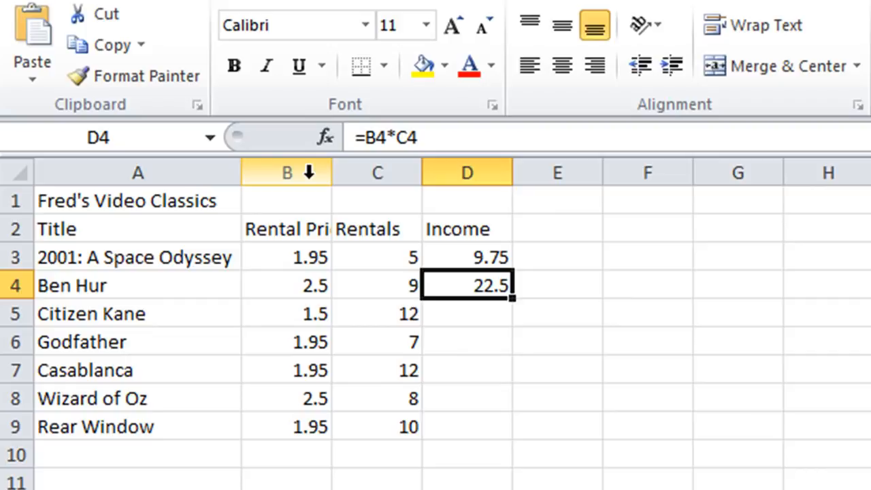
Change the number of rentals for Ben Hur in C4 to 10.
key(Left)
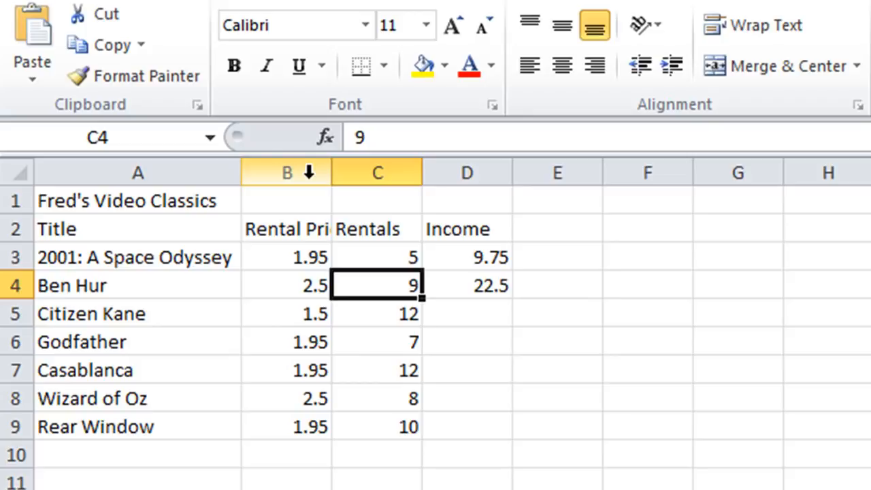
text(10)
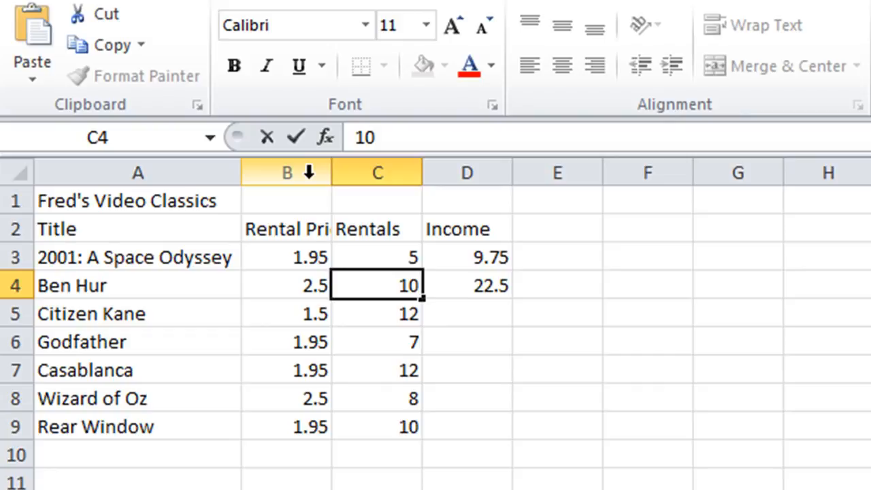
key(Return)
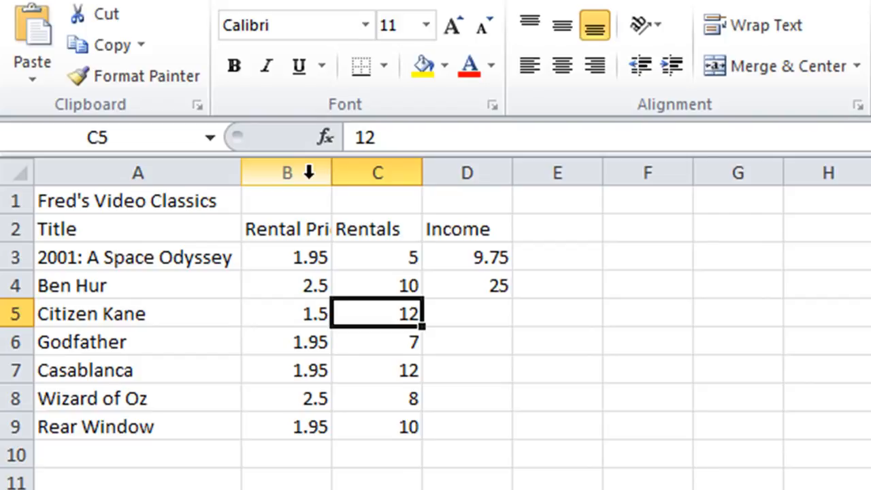
Clear the Income formulas for the first two films in D3:D4.
key(Right)
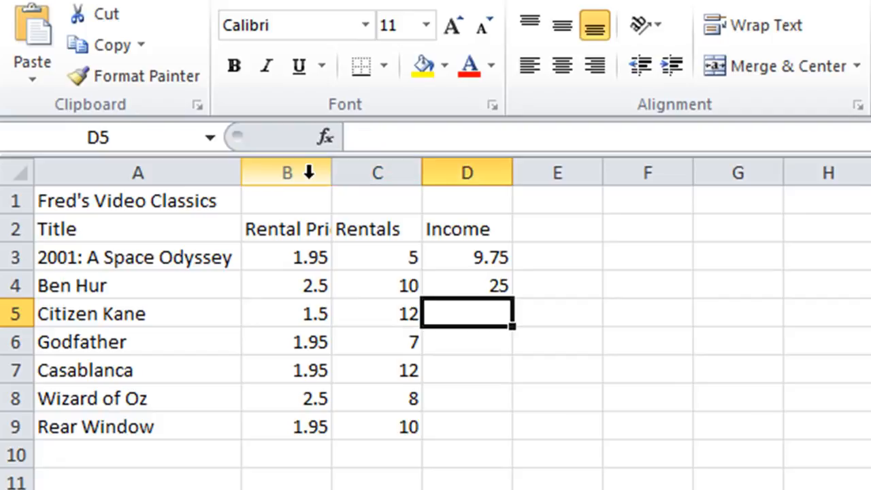
key(Up)
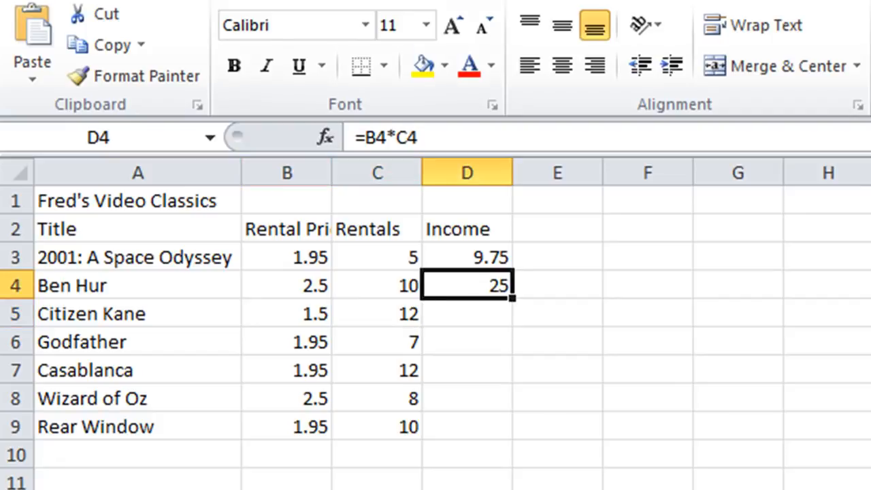
drag(476, 256, 473, 276)
key(Delete)
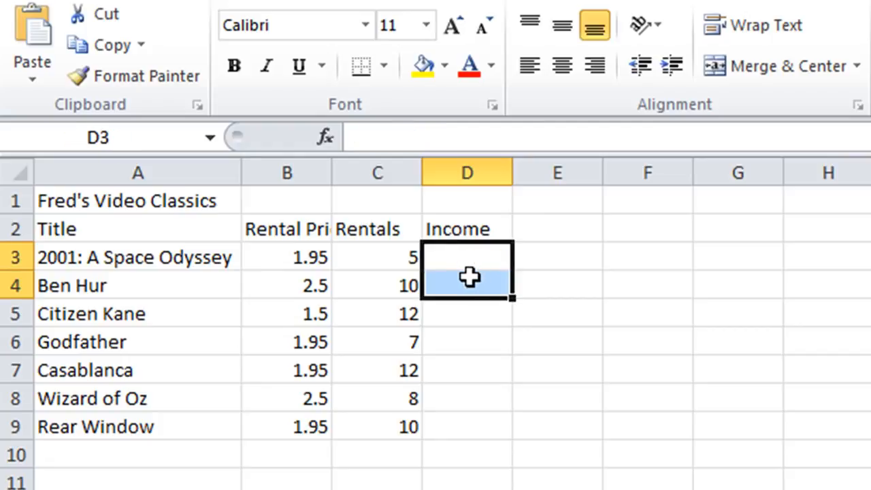
Enter the formula =B3*C3 in D3 to calculate the Income for 2001: A Space Odyssey, keeping D3 selected.
click(469, 256)
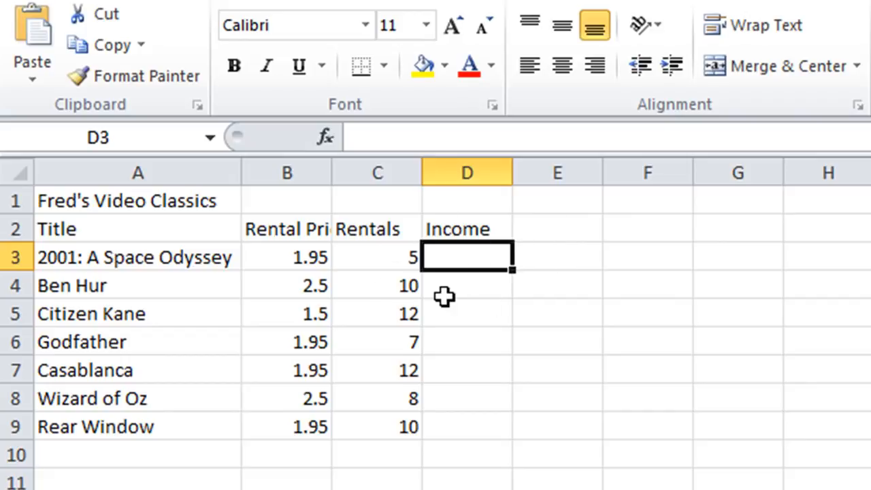
text(=)
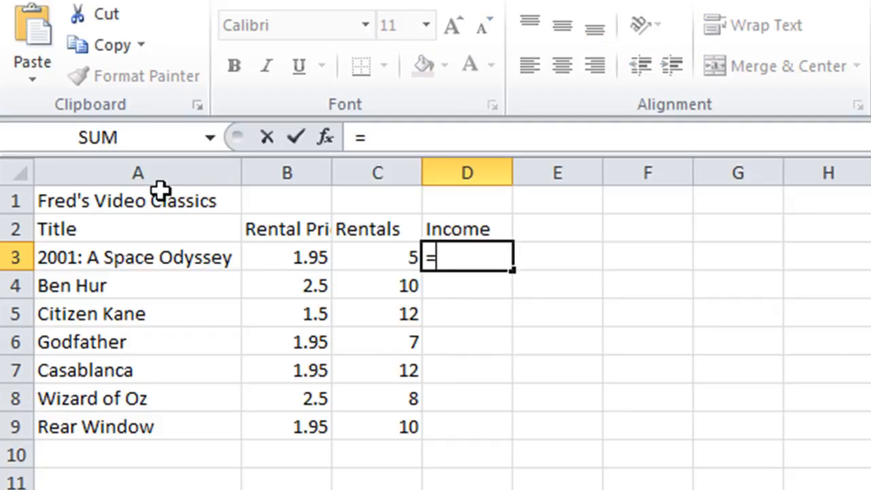
click(282, 250)
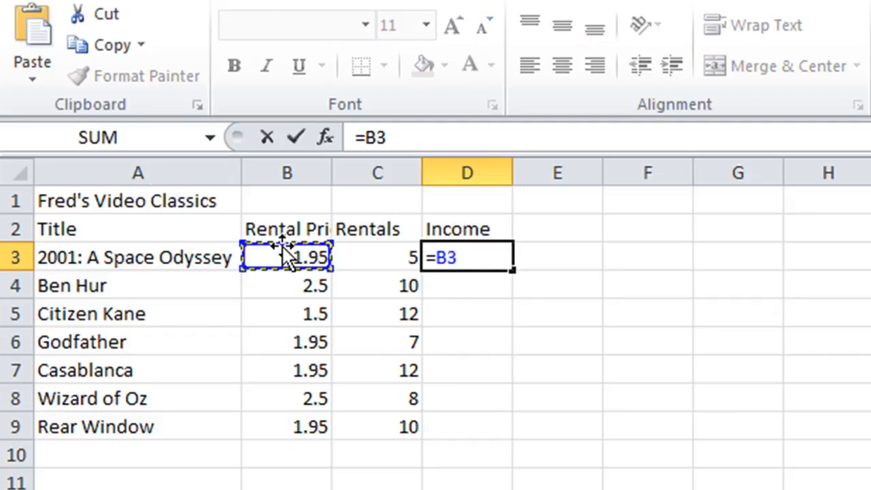
text(*)
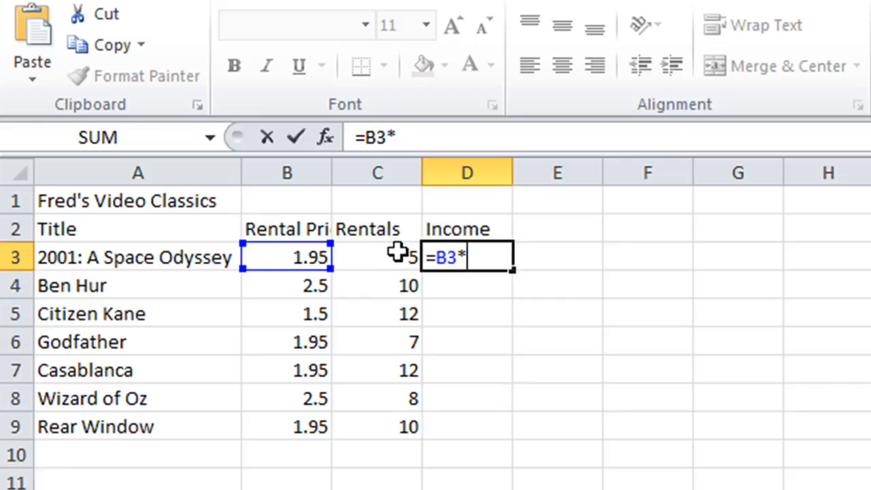
click(397, 252)
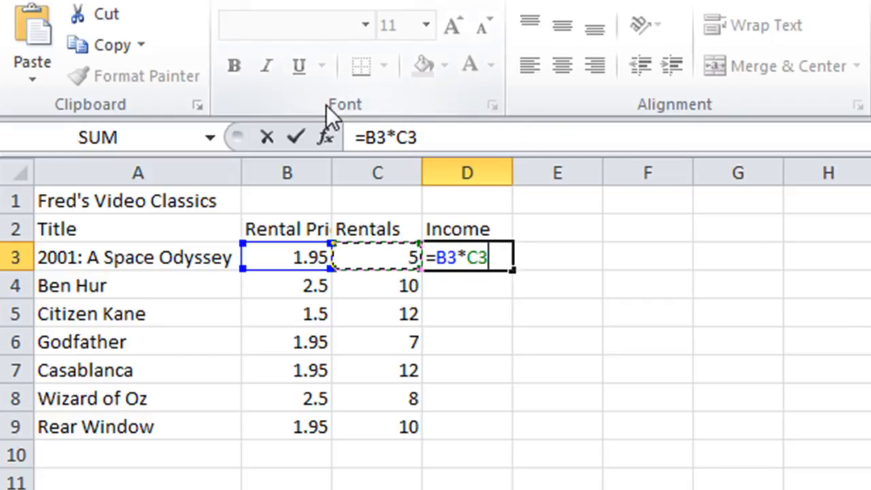
click(304, 125)
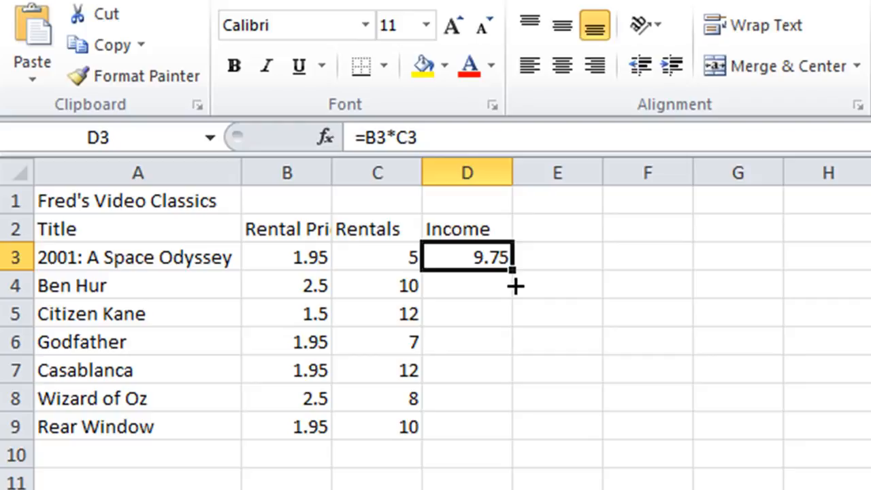
Fill the Income formula from D3 down through D9 and check the formula in each cell, ending at D9.
drag(515, 287, 521, 437)
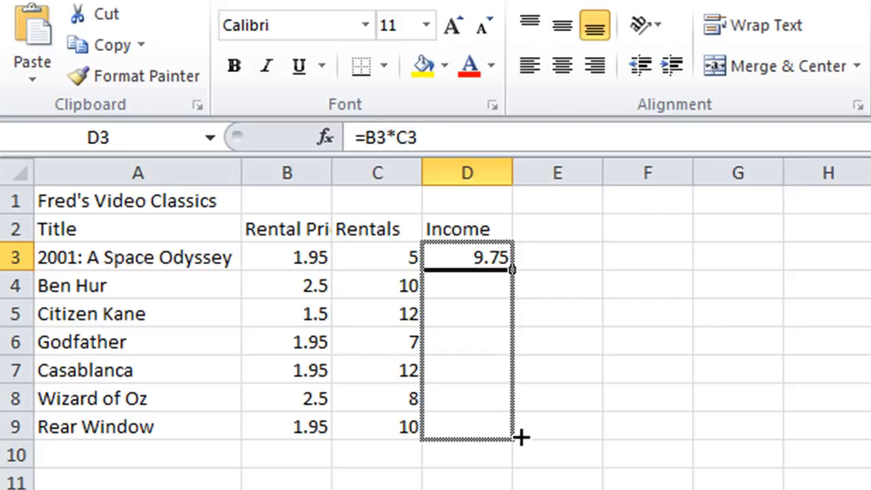
drag(521, 437, 520, 440)
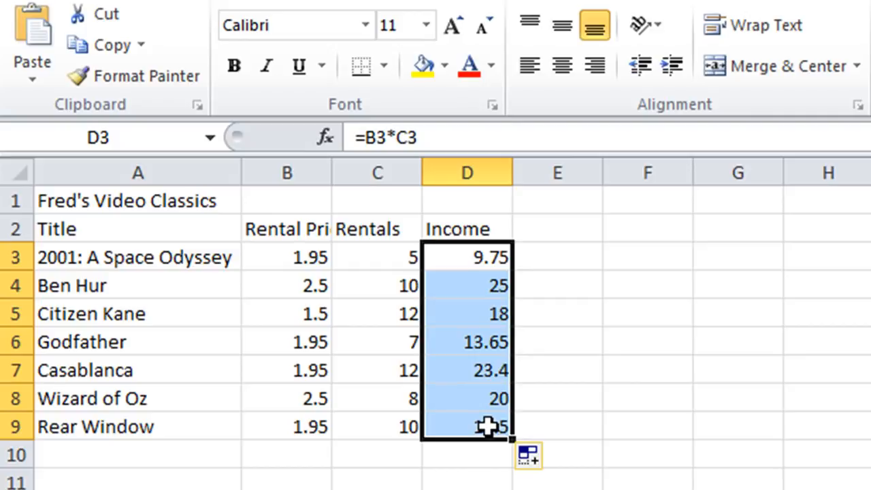
click(475, 258)
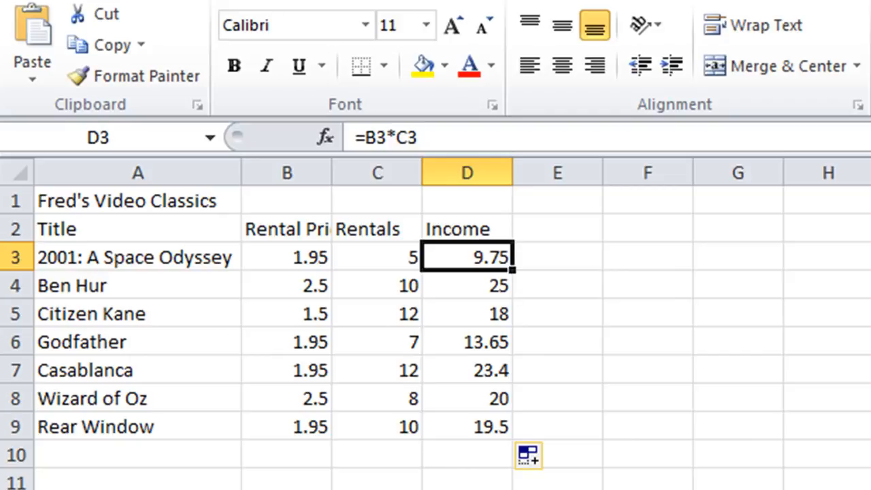
key(Down)
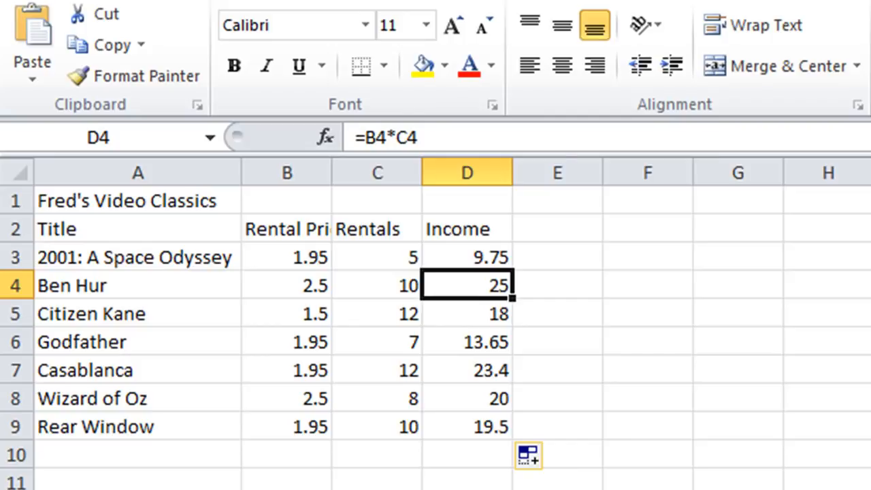
key(Down)
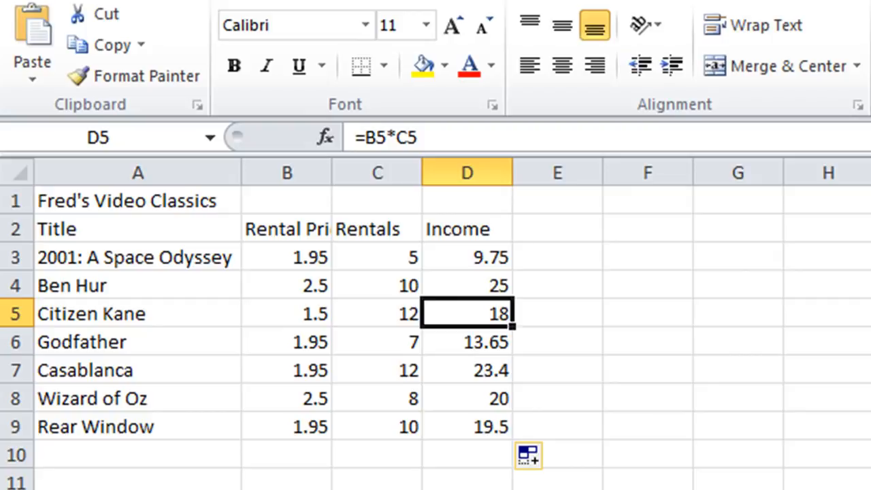
key(Down)
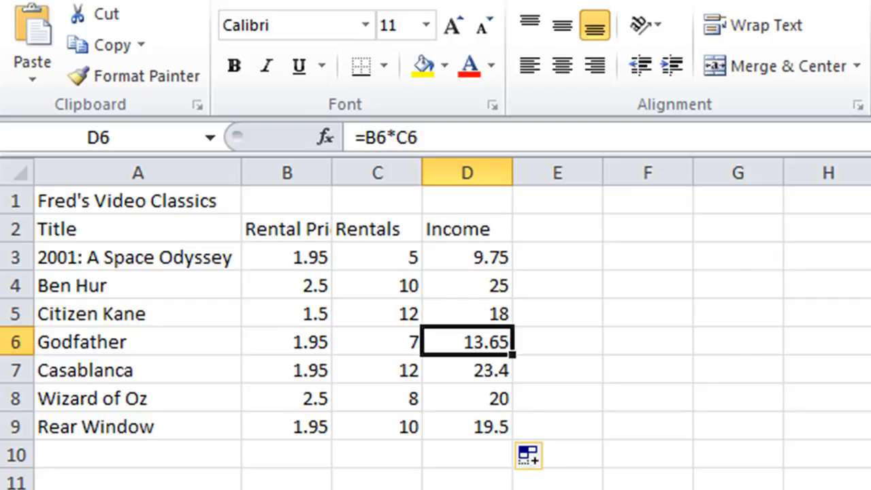
key(Down)
key(Down)
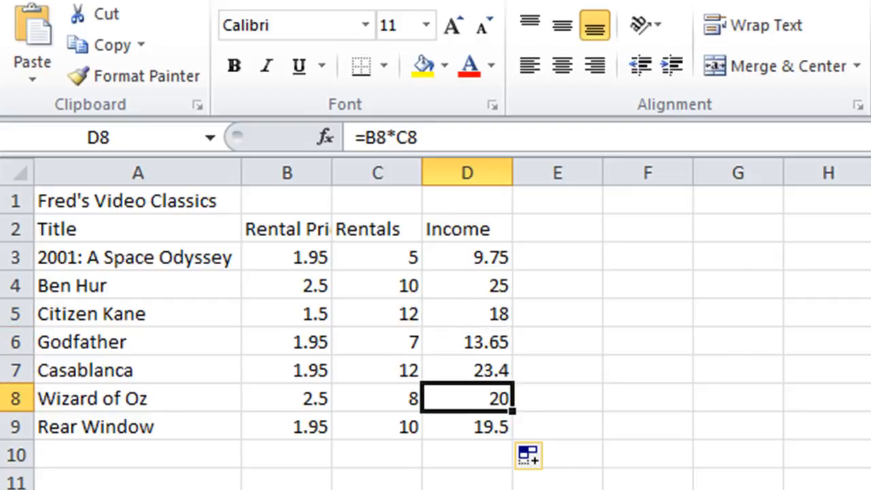
key(Down)
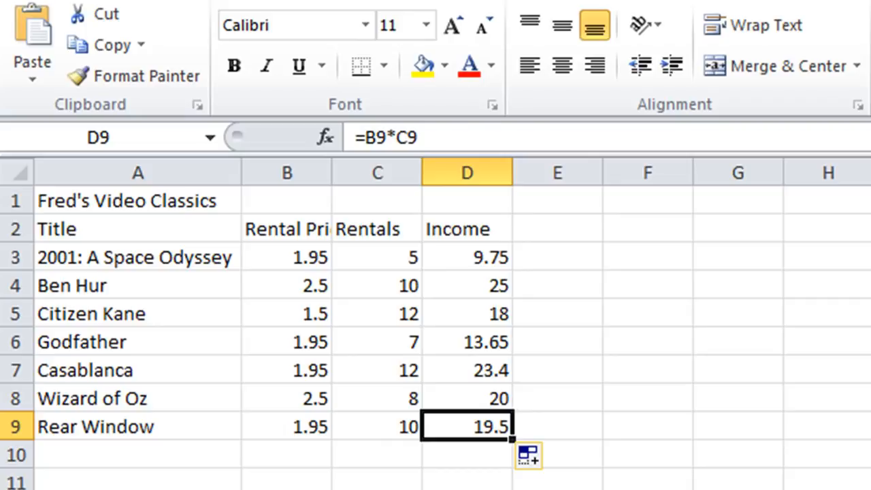
Clear the copied Income formulas in D4:D9, keeping the original formula in D3.
click(462, 293)
drag(462, 294, 458, 424)
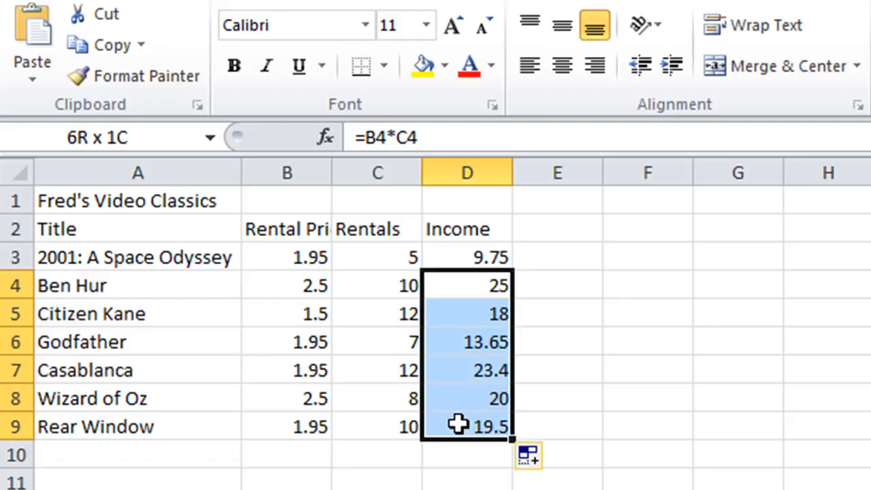
key(Delete)
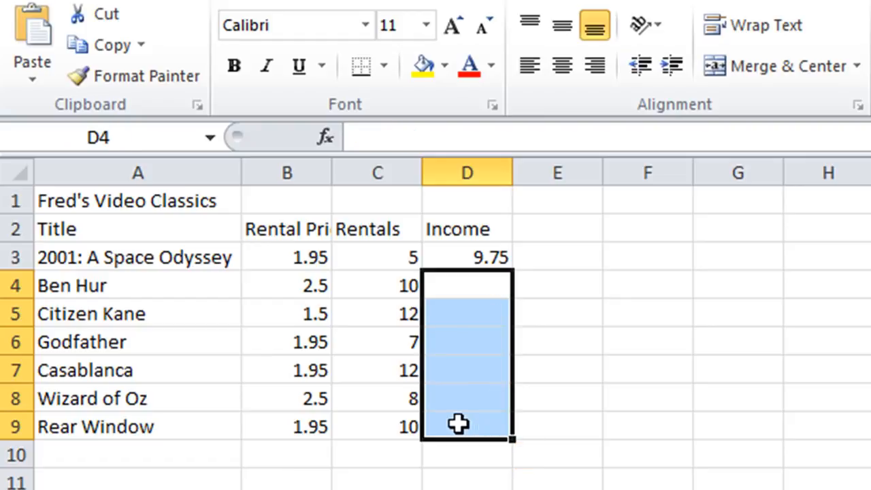
Auto-fill the Income formula from D3 down to the last film in row 9, and save the workbook.
click(475, 254)
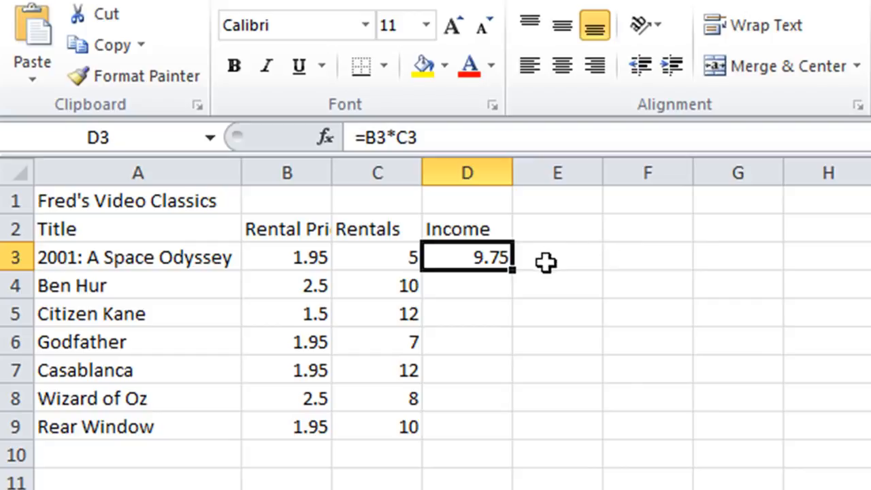
double_click(513, 273)
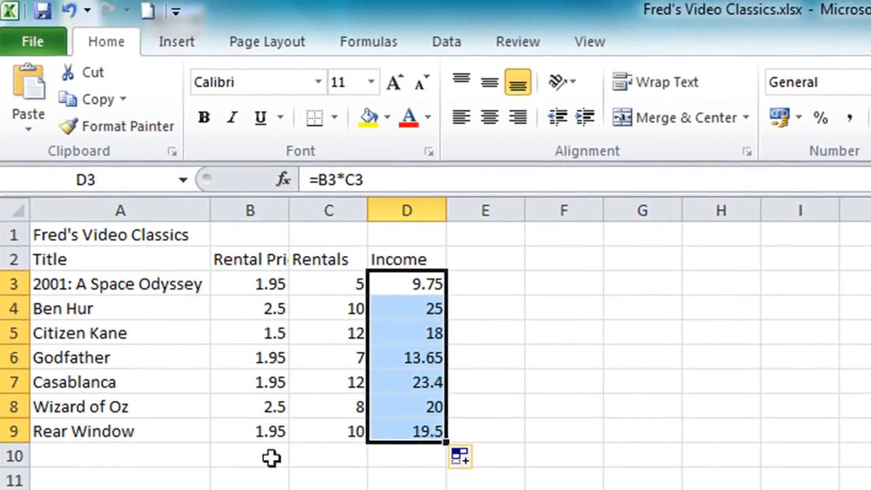
click(143, 455)
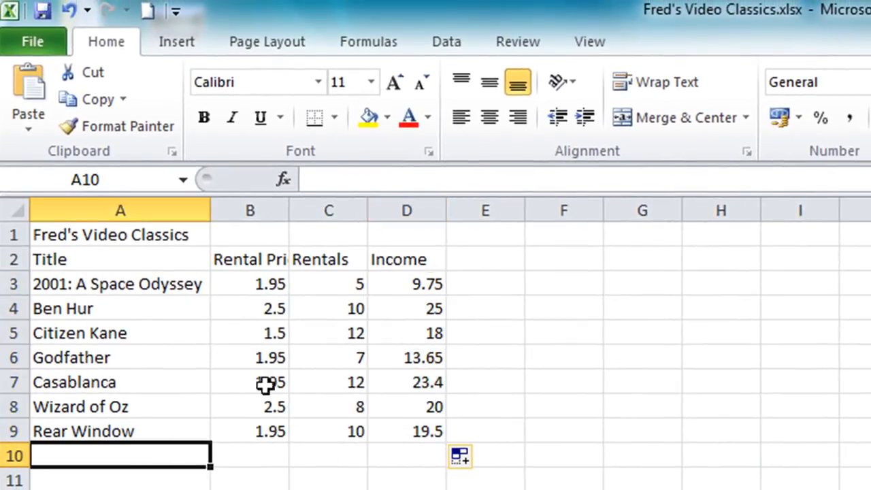
click(41, 11)
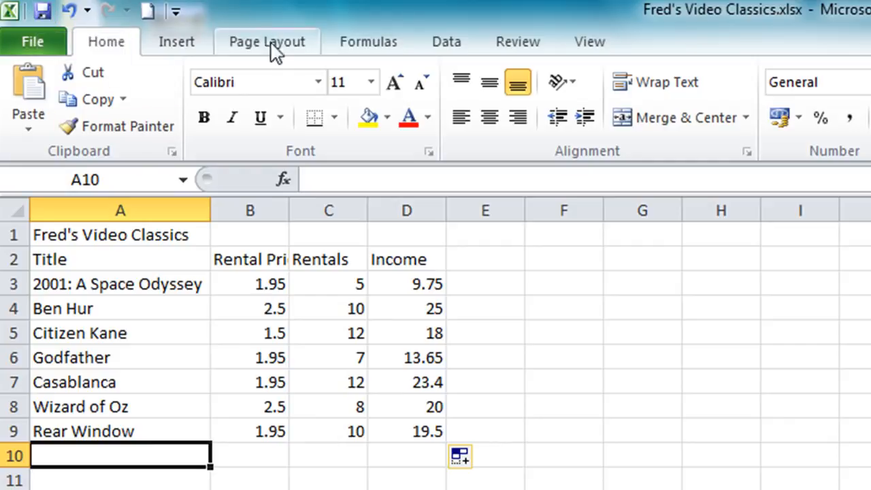